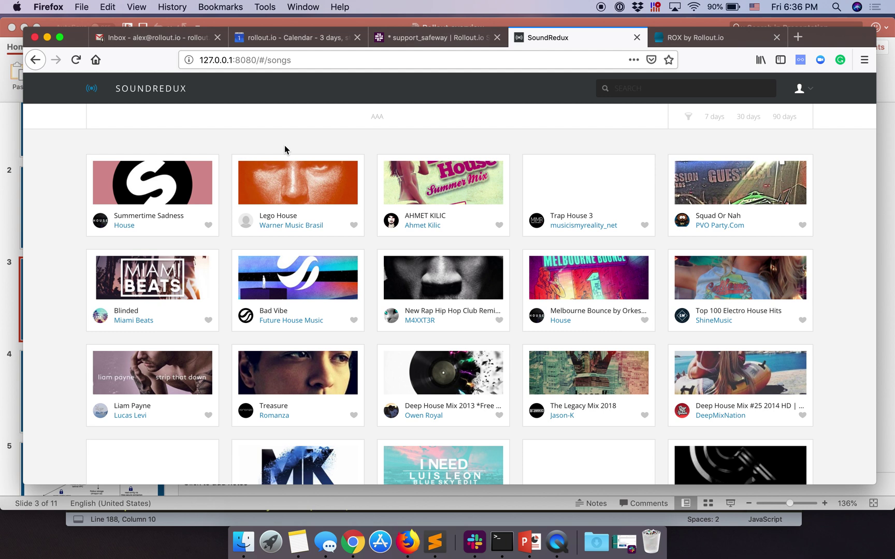
# Step: Open an artist's profile from a song card and select its 'Following 50 Users' sidebar heading
pyautogui.click(345, 62)
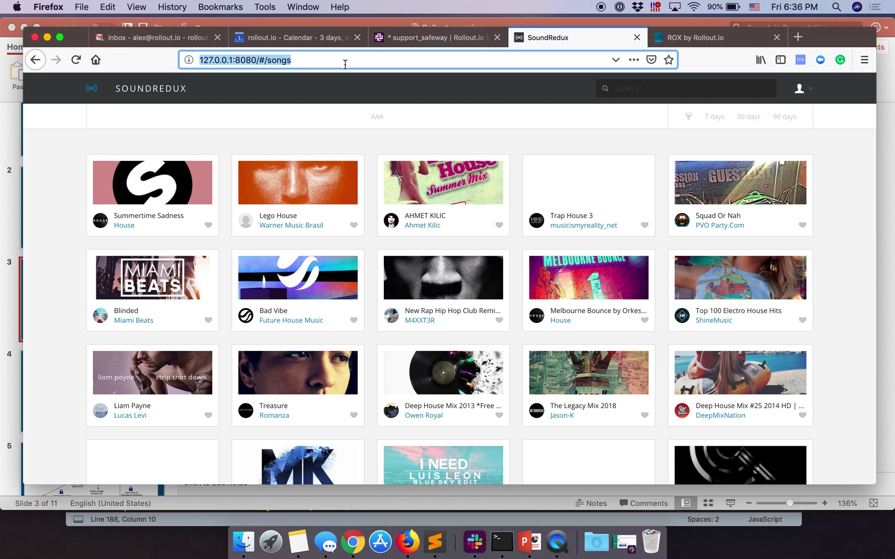
pyautogui.scroll(-5, 414, 168)
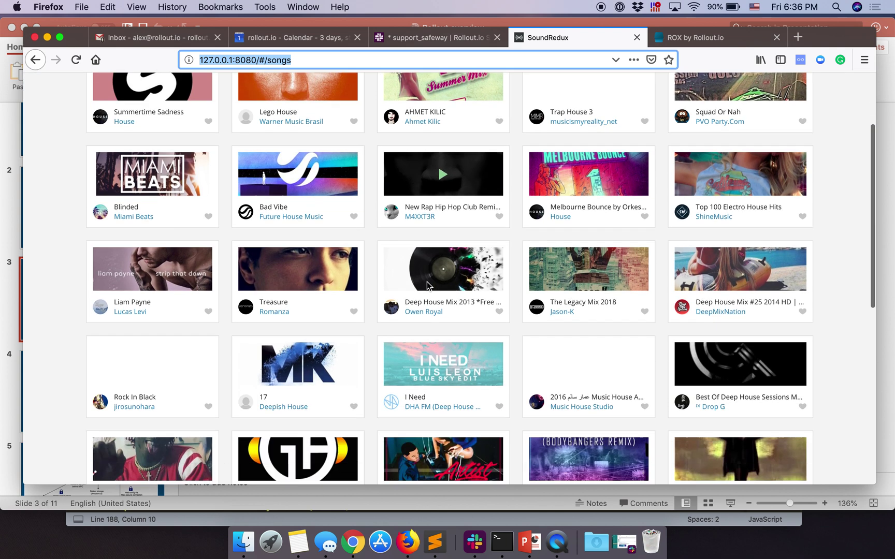
pyautogui.scroll(5, 429, 233)
pyautogui.moveTo(427, 286)
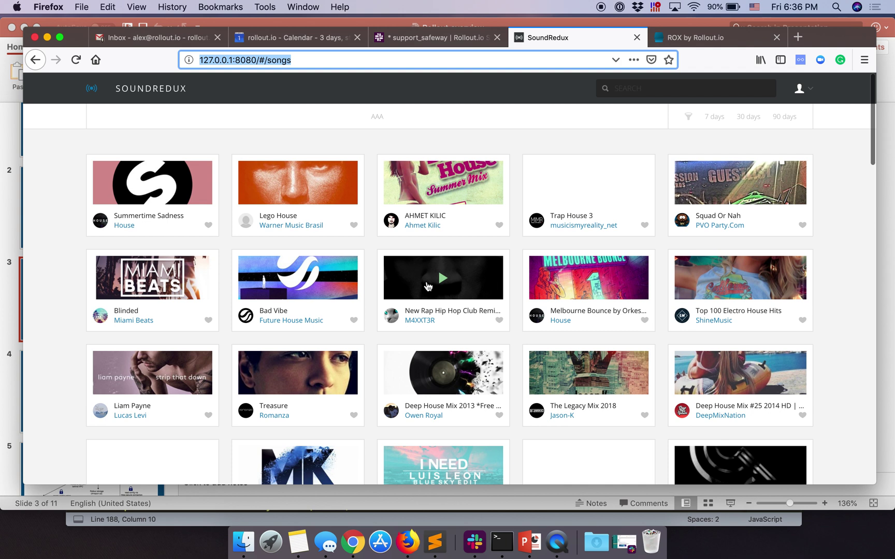
pyautogui.click(431, 226)
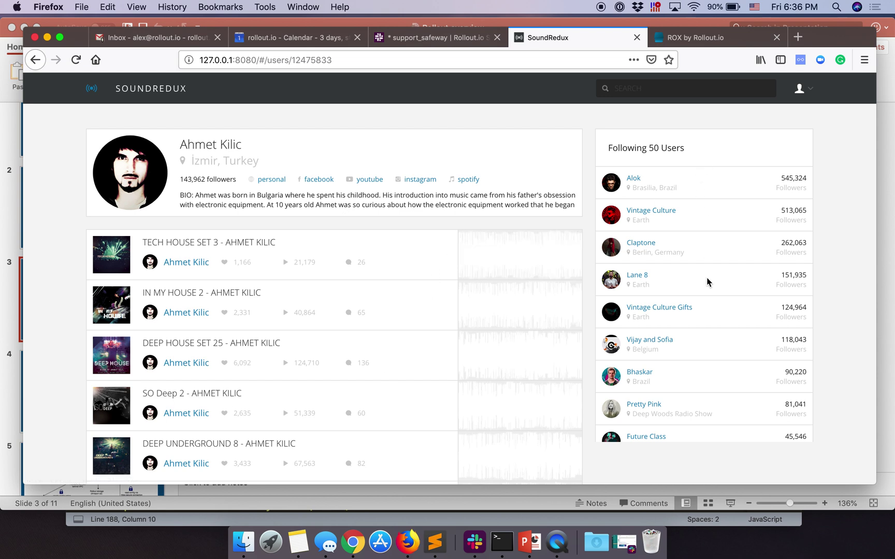
pyautogui.moveTo(614, 148); pyautogui.dragTo(706, 154)
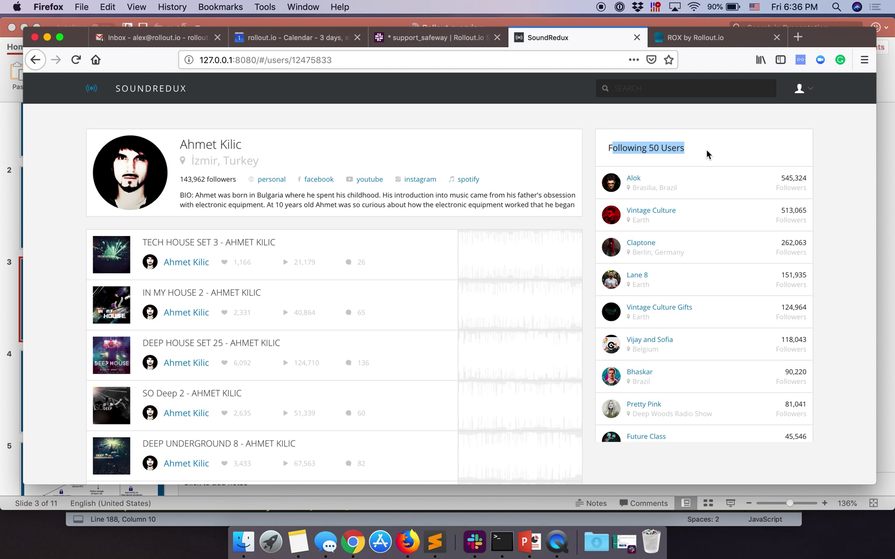
pyautogui.tripleClick(636, 150)
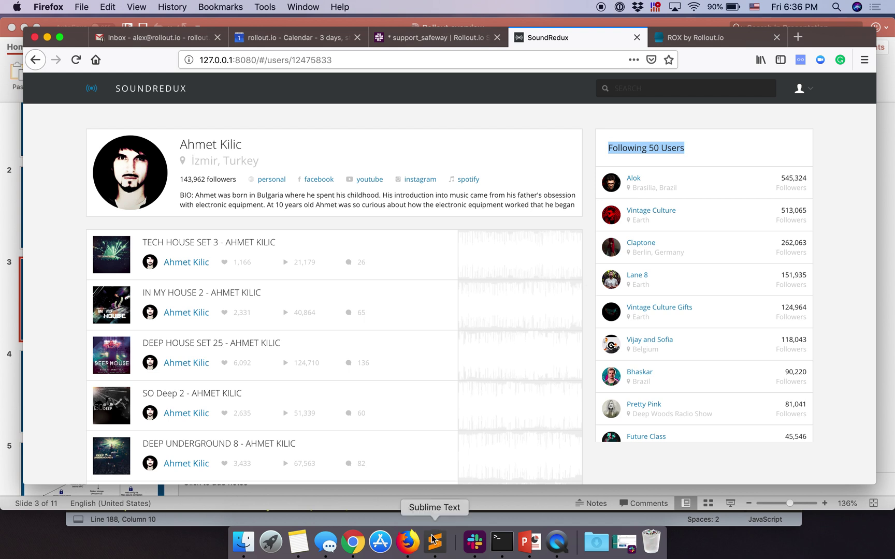
pyautogui.click(434, 542)
# Step: Review flags.js, selecting its import line, the Rox register/setup block and the flag definitions
pyautogui.click(159, 124)
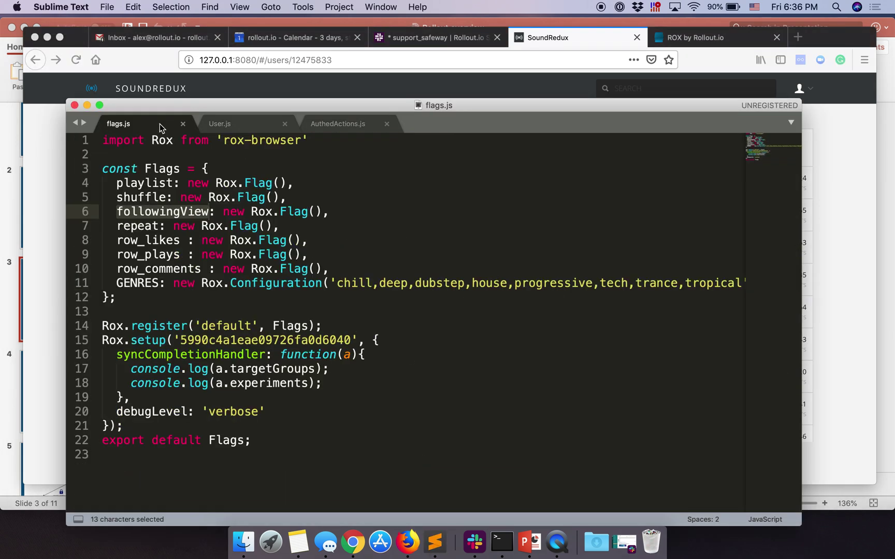
pyautogui.moveTo(118, 108); pyautogui.dragTo(123, 86)
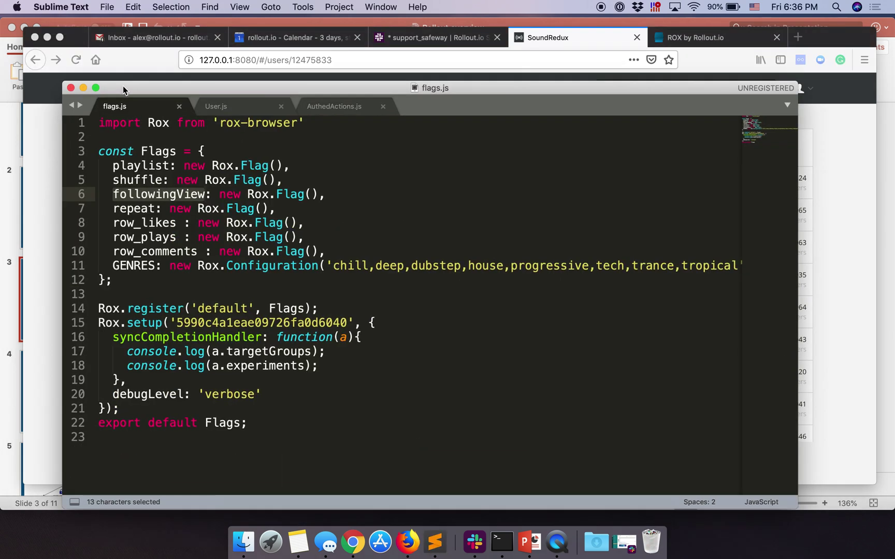
pyautogui.click(131, 139)
pyautogui.doubleClick(129, 125)
pyautogui.tripleClick(129, 125)
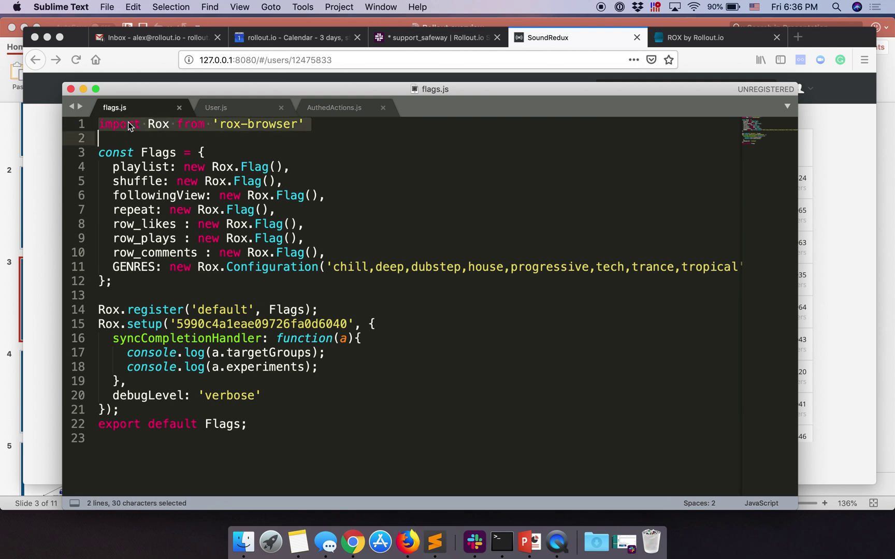
pyautogui.click(279, 136)
pyautogui.moveTo(100, 310); pyautogui.dragTo(343, 412)
pyautogui.click(340, 324)
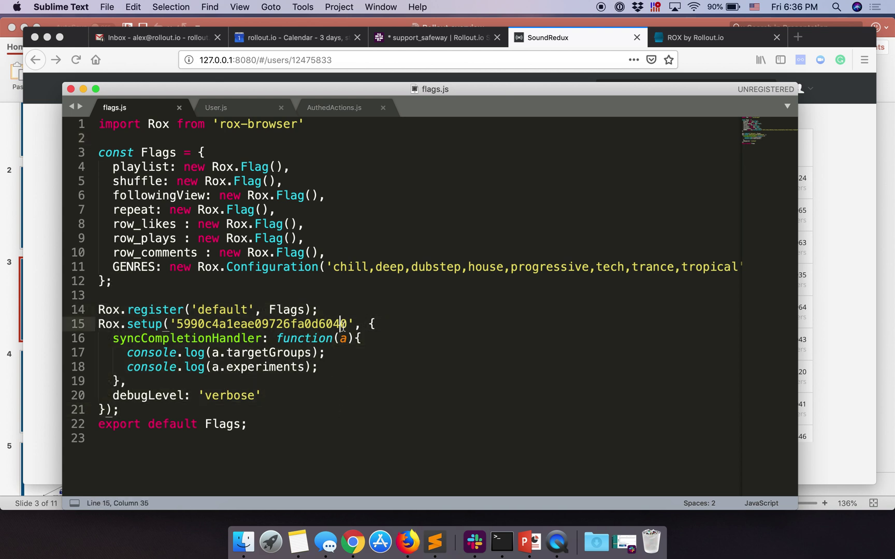
pyautogui.moveTo(116, 172); pyautogui.dragTo(342, 250)
# Step: Highlight the followingView flag definition, then bring up User.js with the sidebar markup
pyautogui.doubleClick(154, 195)
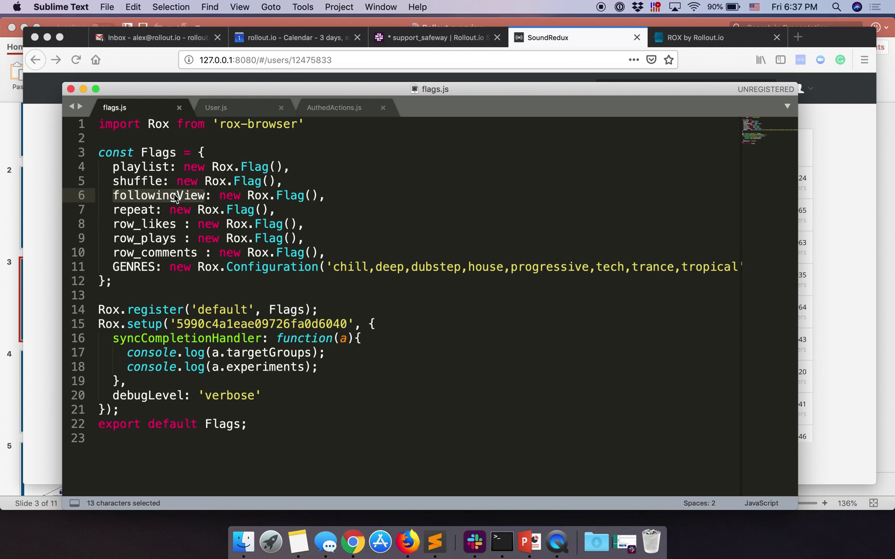
pyautogui.doubleClick(252, 267)
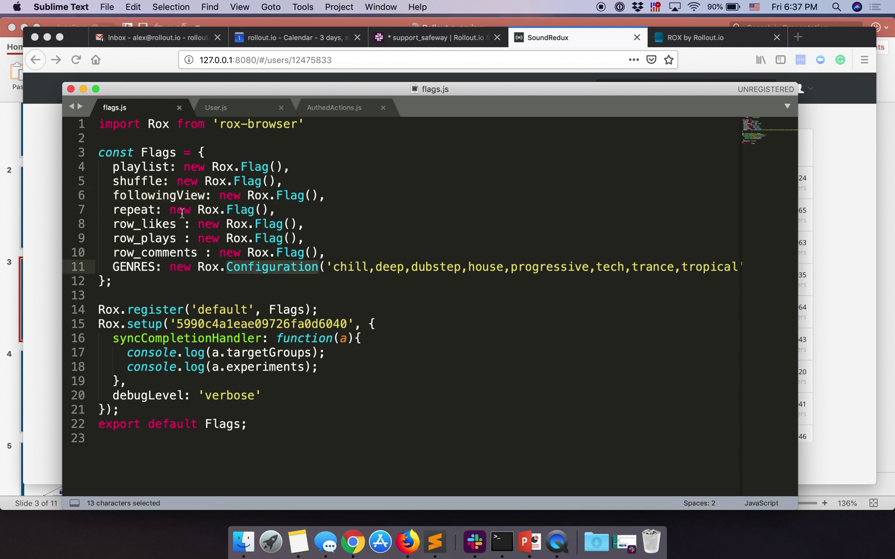
pyautogui.tripleClick(181, 195)
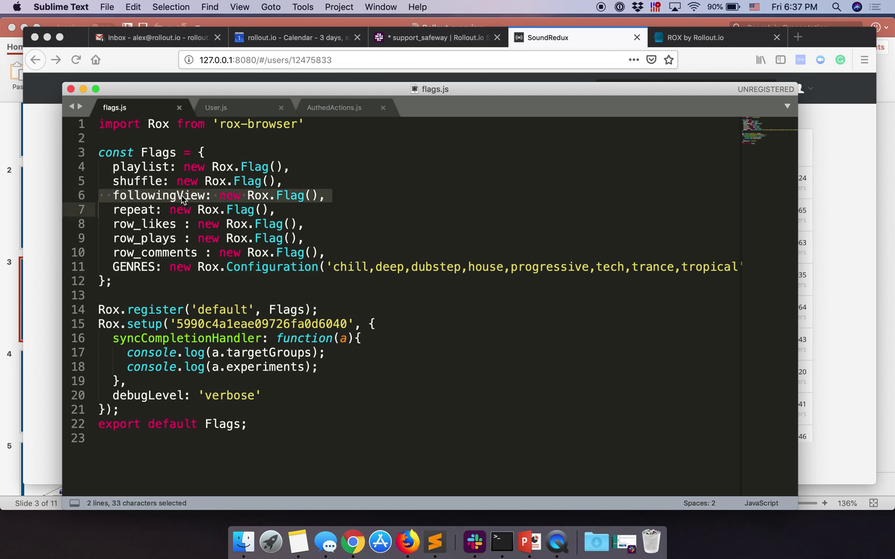
pyautogui.doubleClick(181, 195)
pyautogui.click(239, 108)
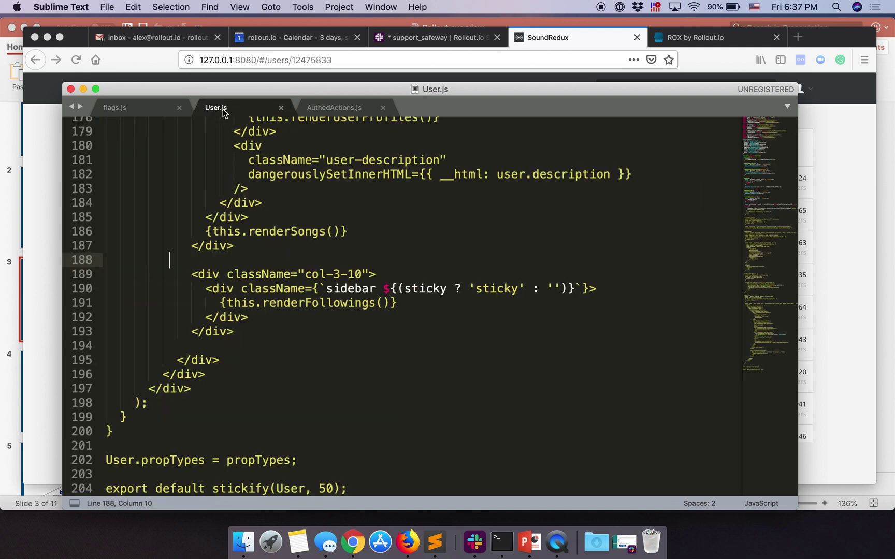
# Step: Wrap the col-3-10 following sidebar in a Flags.followingView.isEnabled conditional in User.js
pyautogui.moveTo(259, 95); pyautogui.dragTo(517, 406)
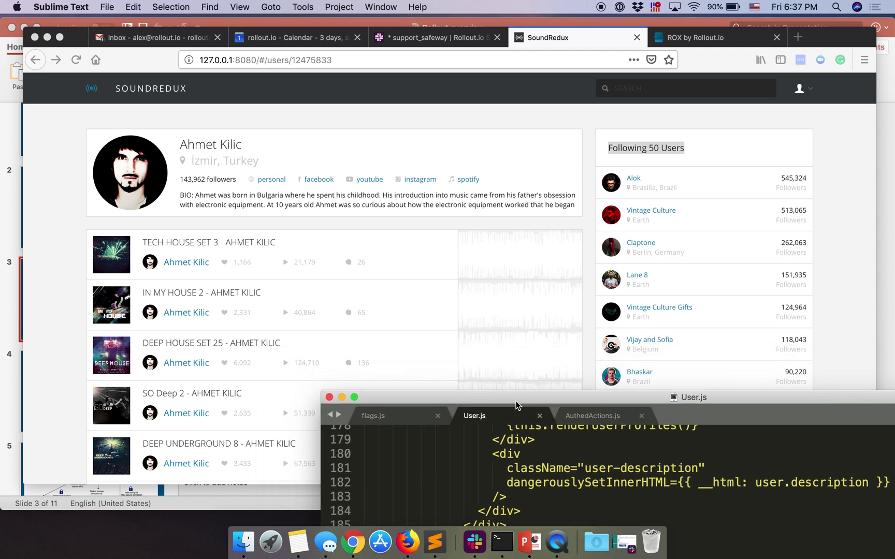
pyautogui.moveTo(730, 399); pyautogui.dragTo(513, 74)
pyautogui.click(334, 234)
pyautogui.click(284, 261)
pyautogui.click(275, 245)
pyautogui.press('super+z')
pyautogui.press('super+z')
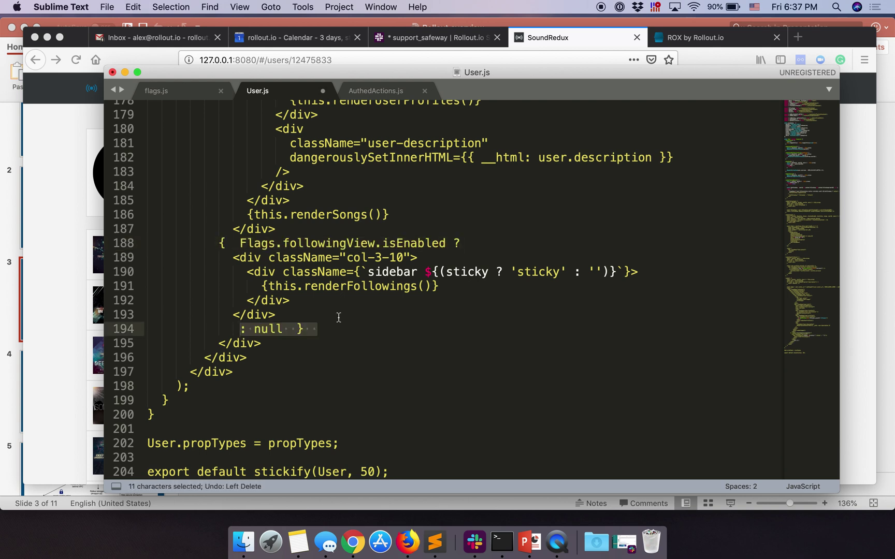
pyautogui.click(340, 317)
pyautogui.doubleClick(275, 245)
pyautogui.click(325, 244)
pyautogui.doubleClick(325, 244)
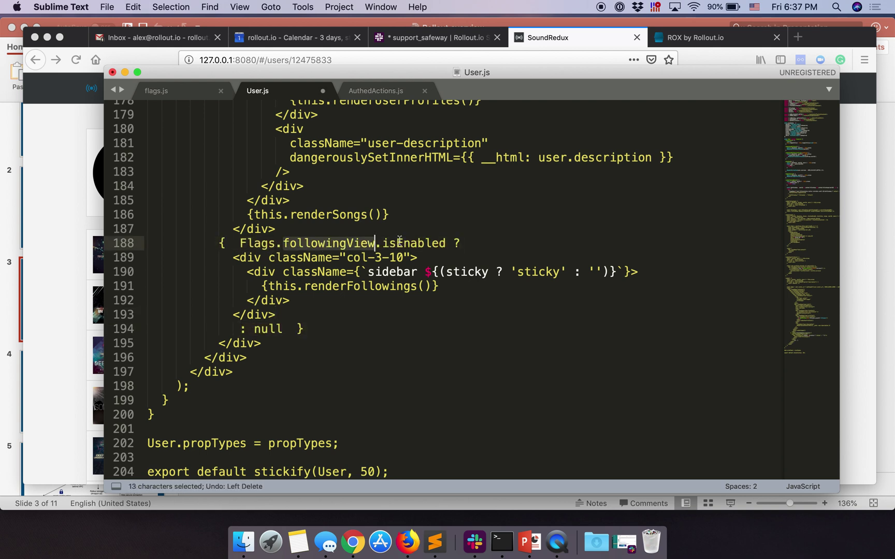
pyautogui.doubleClick(403, 244)
pyautogui.moveTo(232, 257); pyautogui.dragTo(313, 310)
# Step: Save User.js and reload the SoundRedux profile, now without the Following panel
pyautogui.click(259, 329)
pyautogui.click(317, 329)
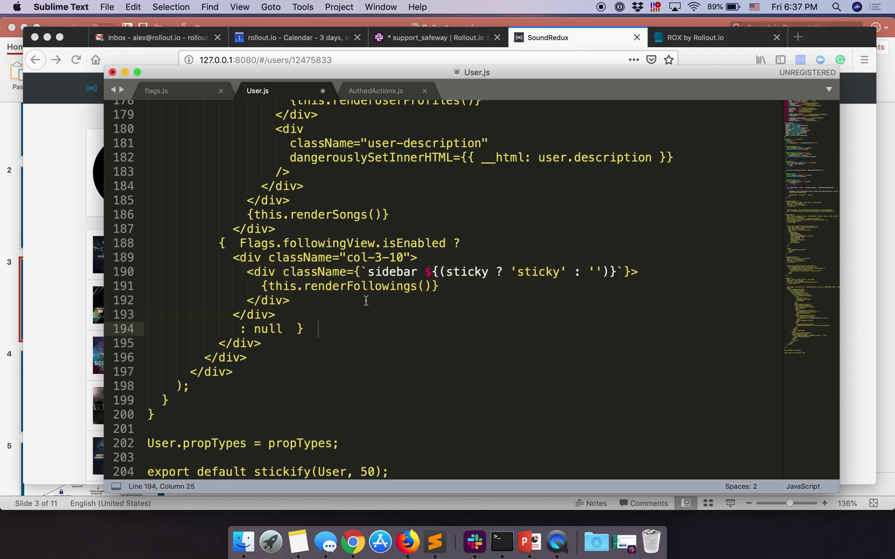
pyautogui.press('super+s')
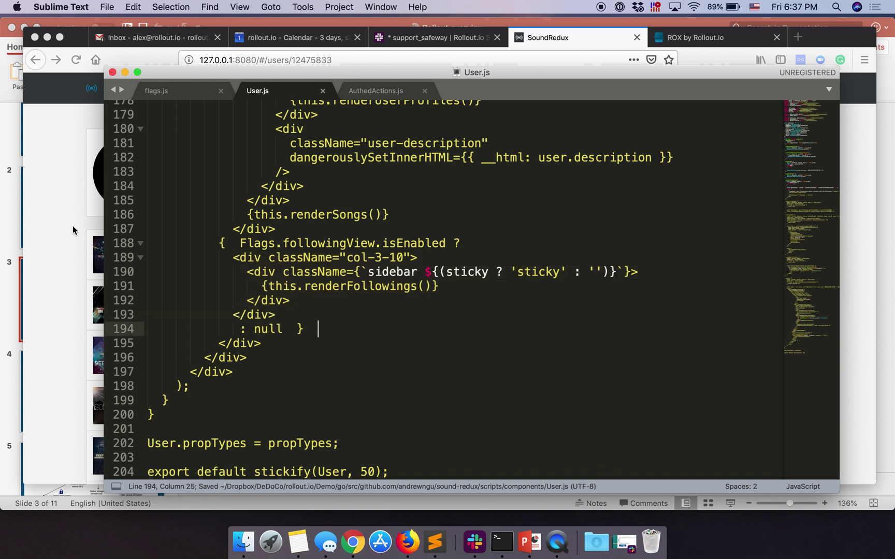
pyautogui.click(73, 226)
pyautogui.click(76, 60)
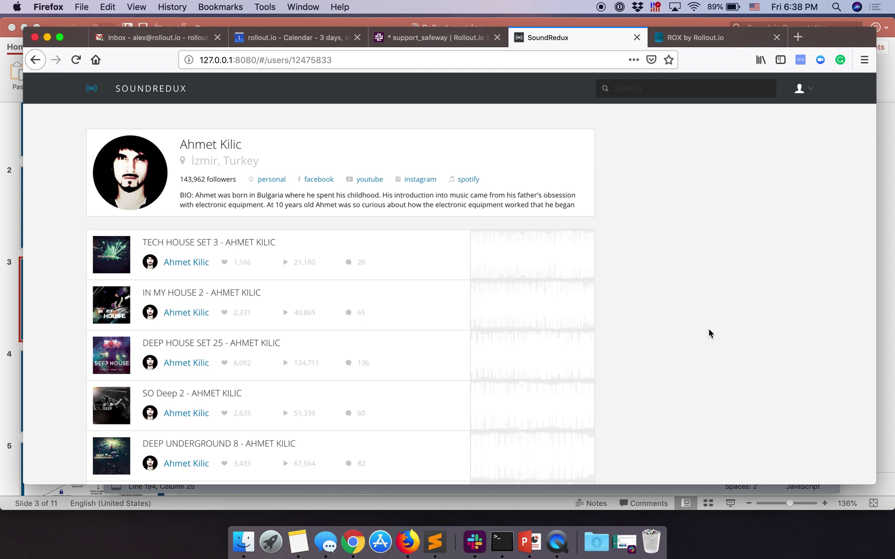
# Step: Override followingView to true in the ROX Overrides panel and close it
pyautogui.click(93, 93)
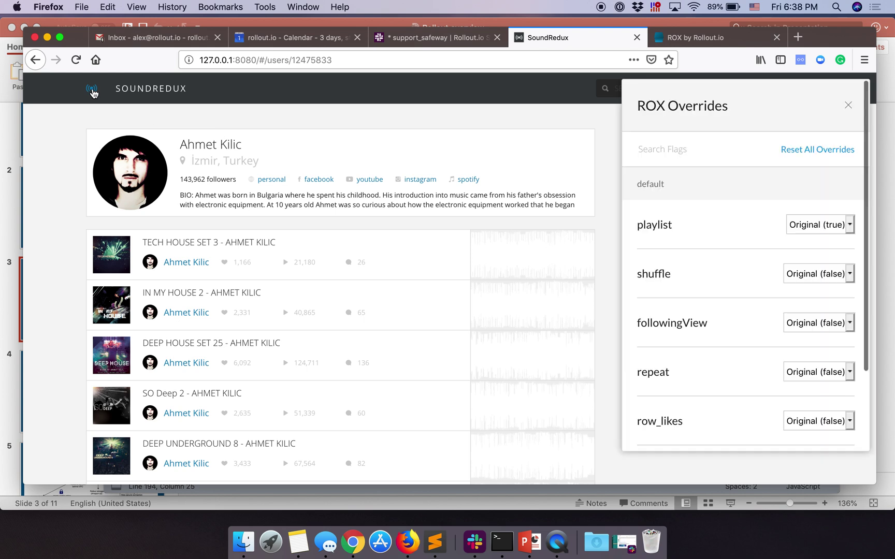
pyautogui.tripleClick(649, 101)
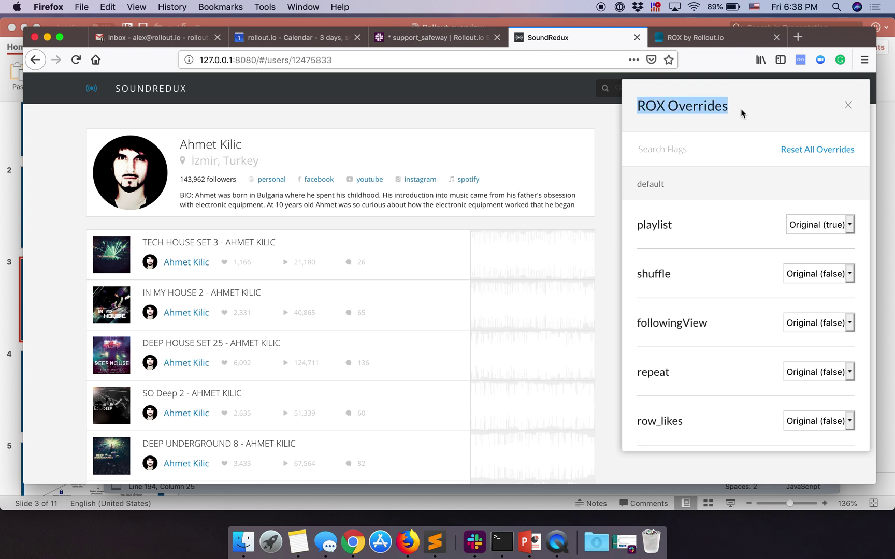
pyautogui.scroll(-2, 742, 349)
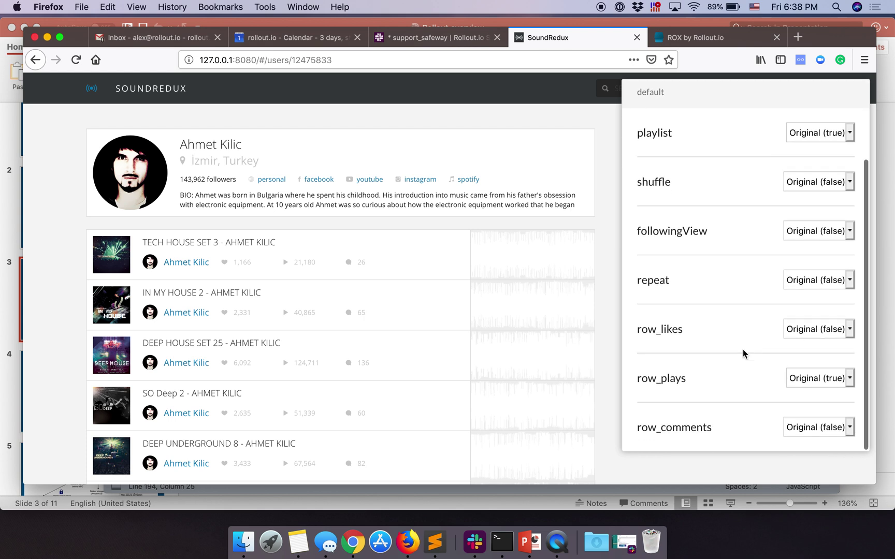
pyautogui.scroll(3, 742, 349)
pyautogui.click(811, 295)
pyautogui.click(811, 303)
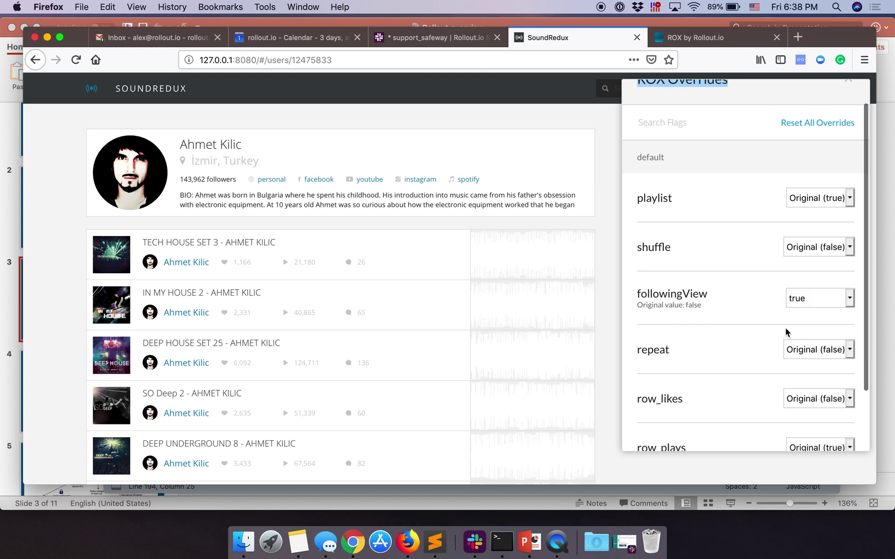
pyautogui.scroll(-2, 765, 350)
pyautogui.scroll(3, 765, 350)
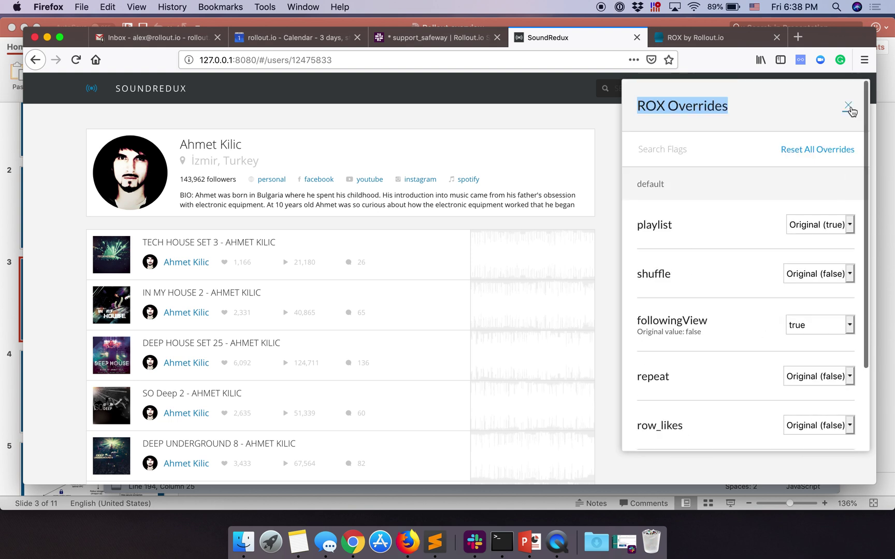
pyautogui.click(848, 106)
# Step: Scroll the profile to confirm the Following 50 Users sidebar is back
pyautogui.scroll(-10, 781, 311)
pyautogui.scroll(6, 781, 311)
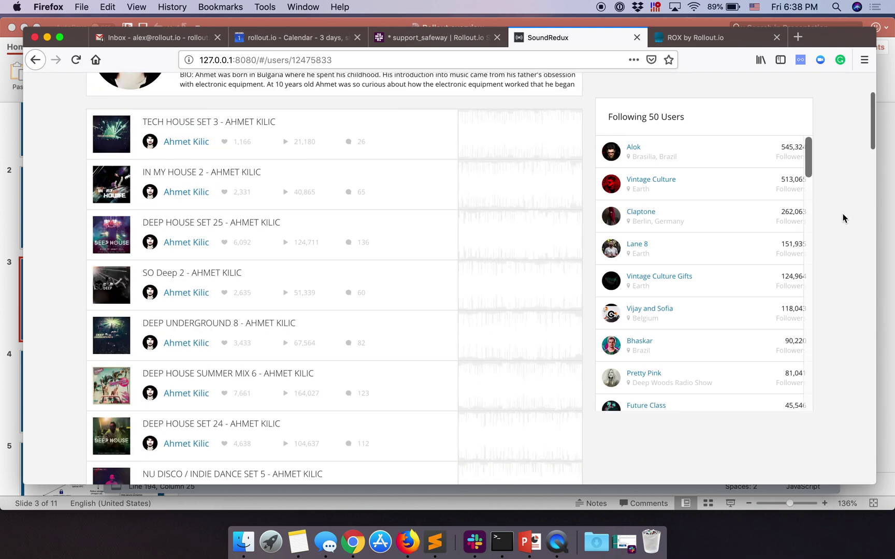
pyautogui.scroll(3, 843, 217)
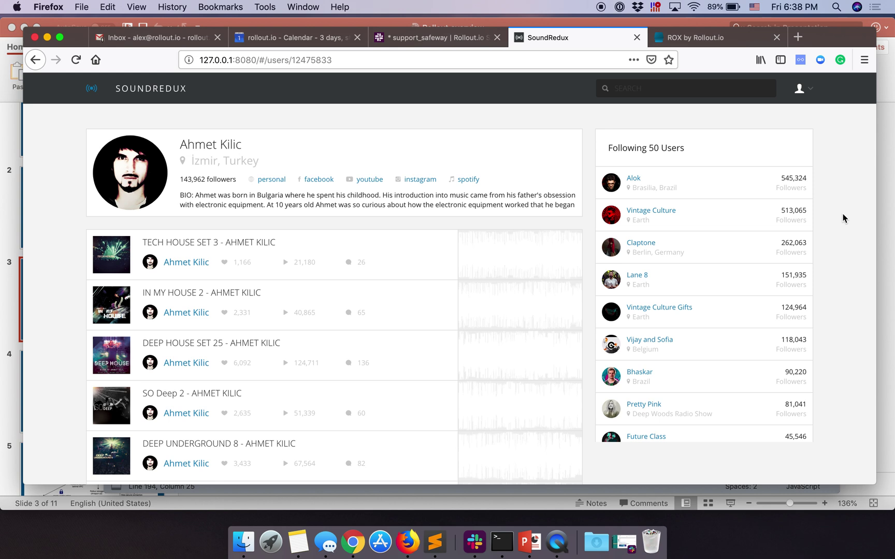
pyautogui.click(702, 38)
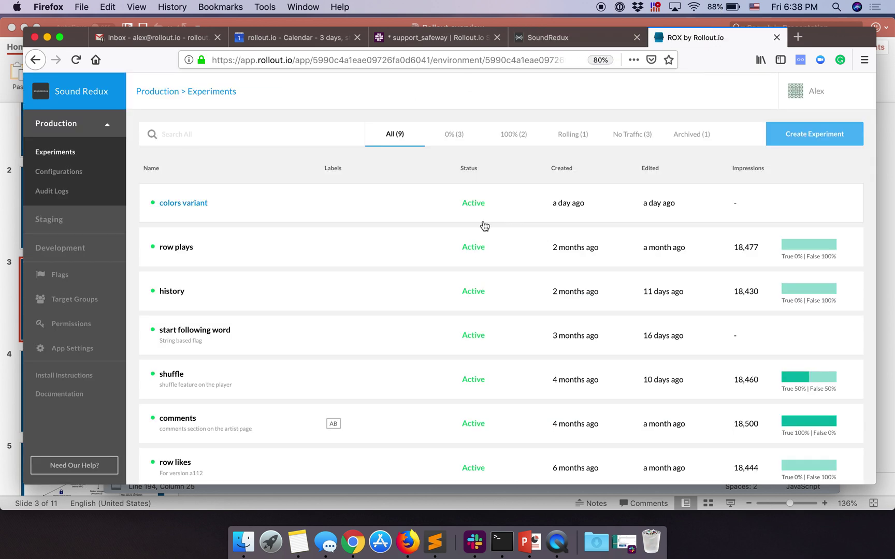
# Step: Confirm Sound Redux in the Manage App dialog, cancel, and scroll the nine production experiments
pyautogui.click(105, 127)
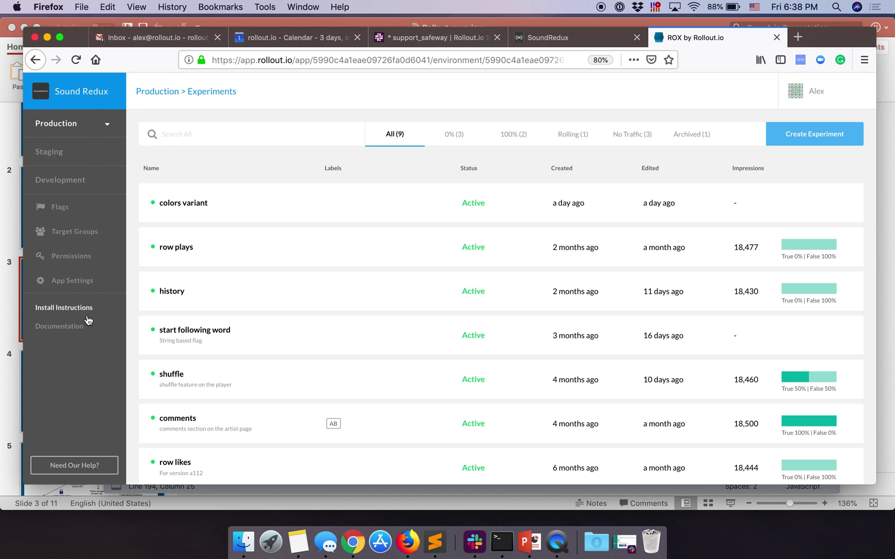
pyautogui.click(80, 95)
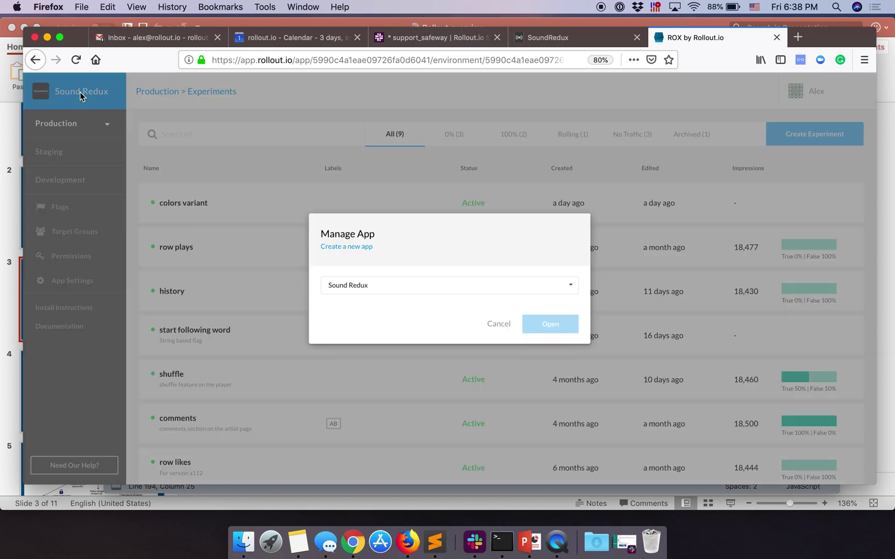
pyautogui.click(383, 287)
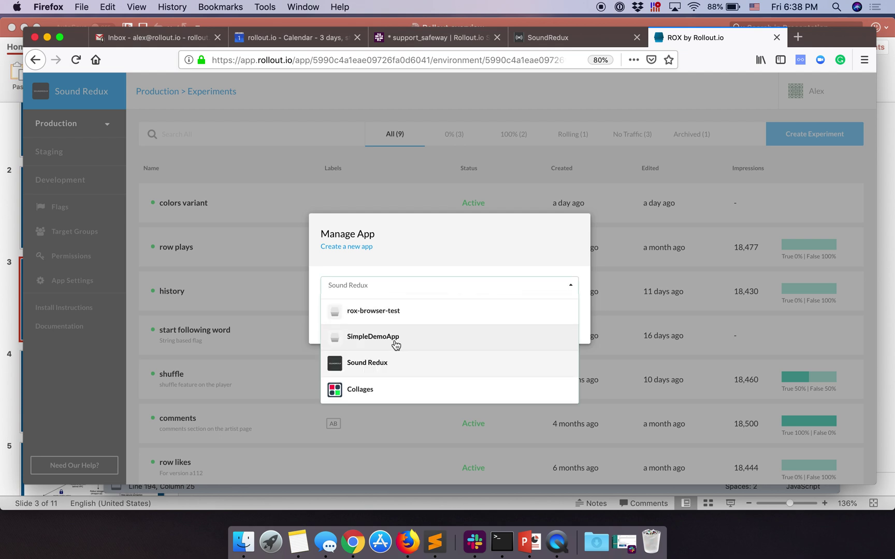
pyautogui.click(414, 366)
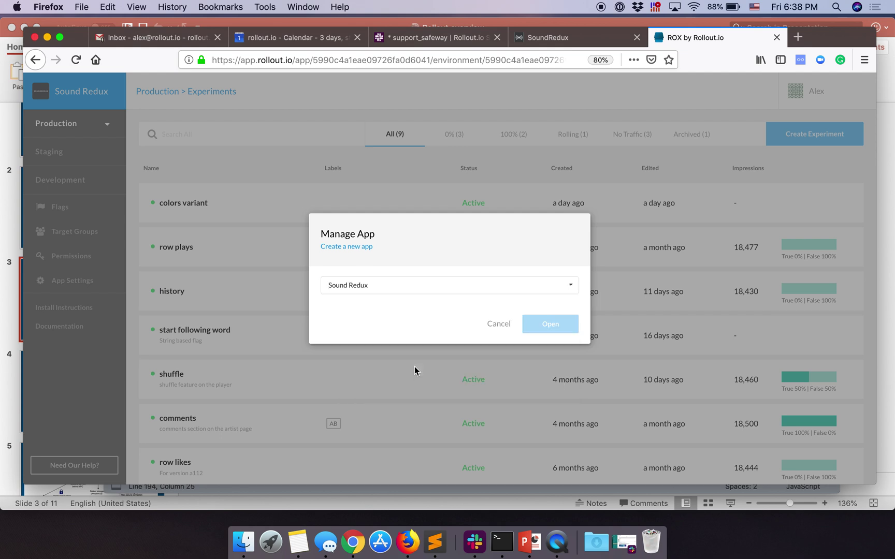
pyautogui.click(493, 325)
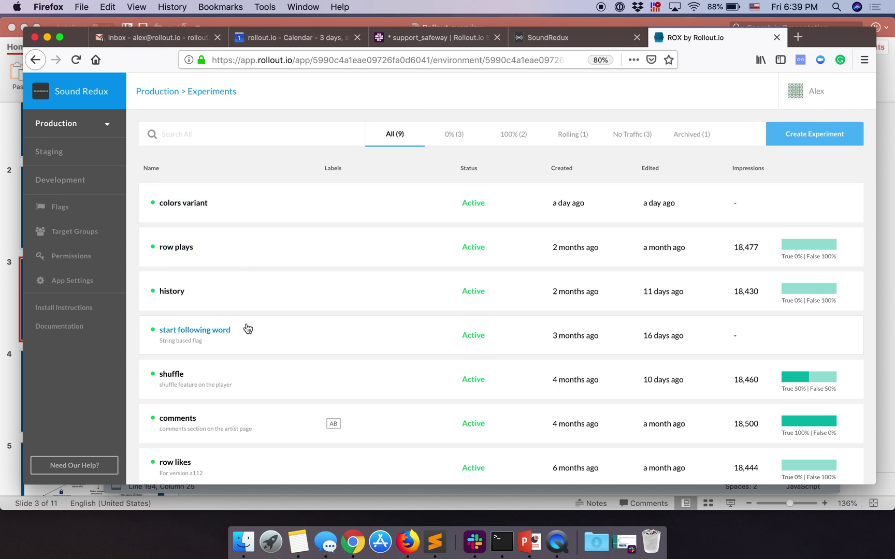
pyautogui.scroll(-3, 272, 374)
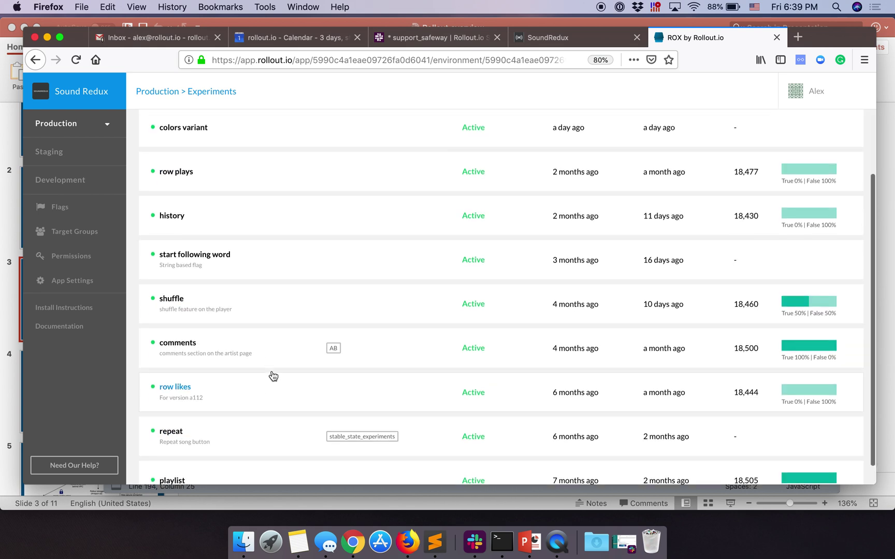
pyautogui.scroll(3, 273, 376)
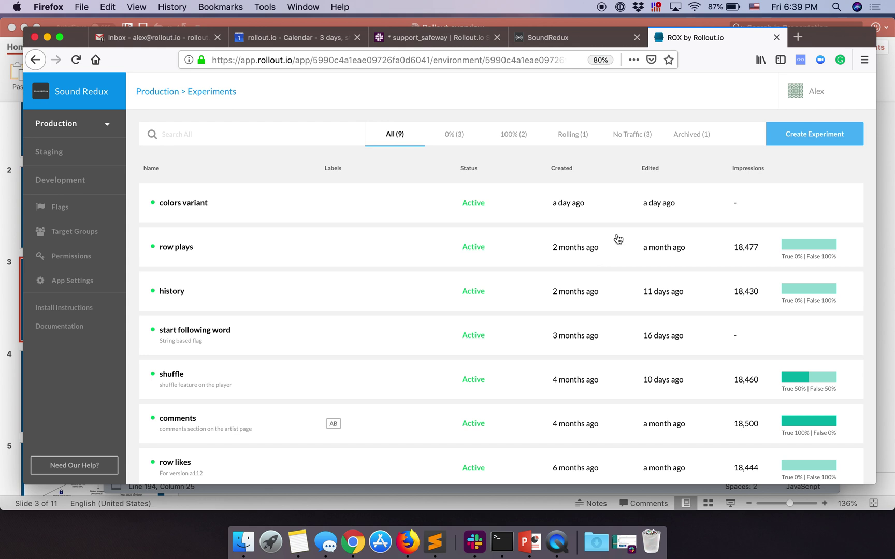
# Step: Create the 'following view' experiment on the default.followingView flag and go to Set Audience
pyautogui.click(821, 136)
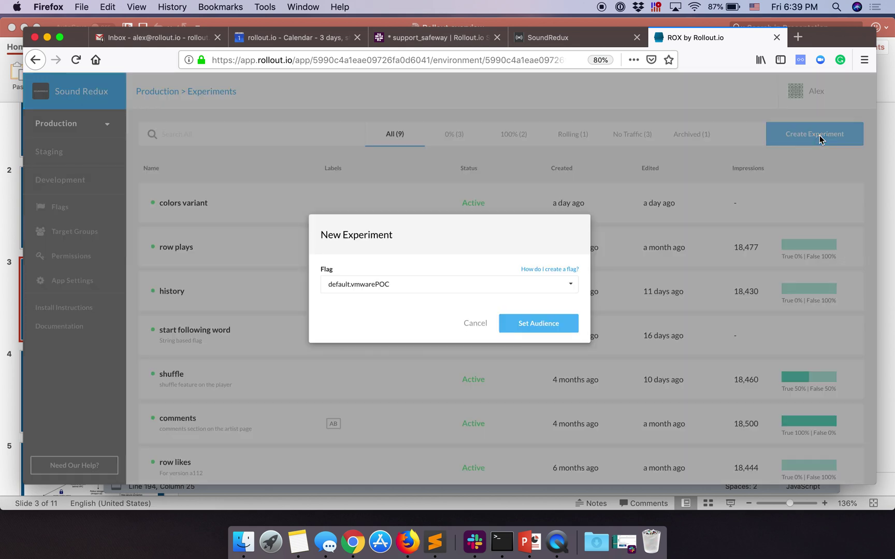
pyautogui.click(470, 278)
pyautogui.scroll(-2, 458, 352)
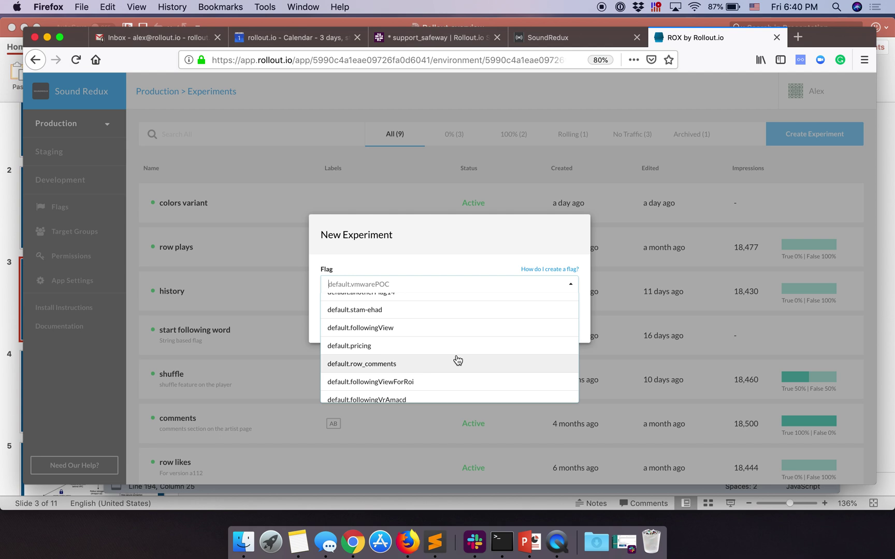
pyautogui.click(453, 328)
pyautogui.click(541, 326)
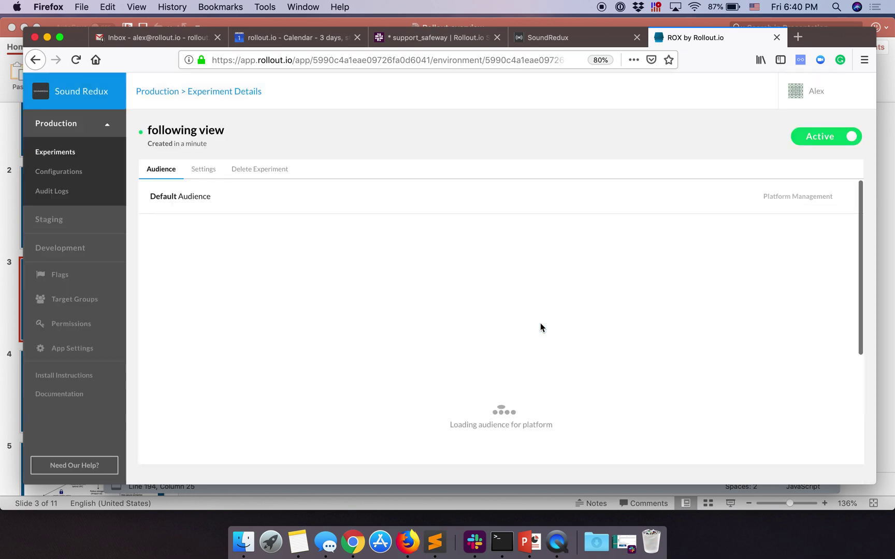
pyautogui.moveTo(226, 131); pyautogui.dragTo(148, 132)
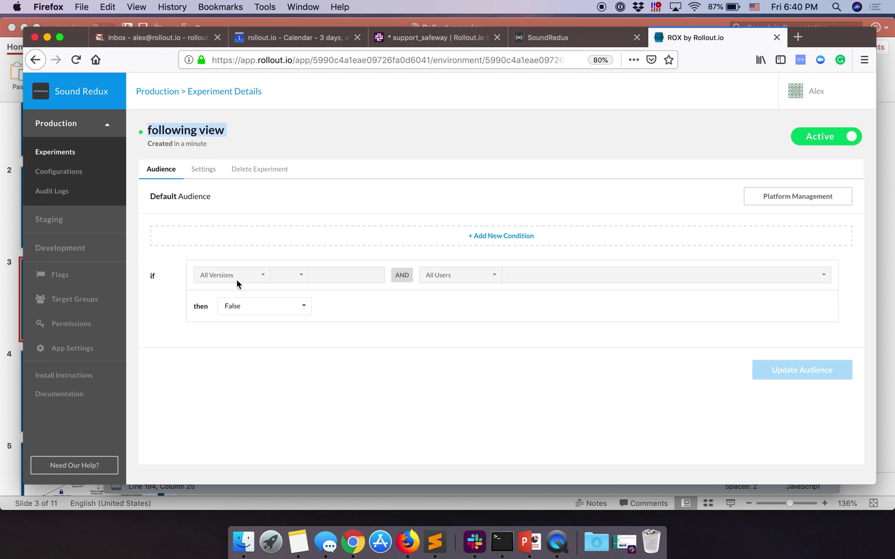
pyautogui.click(271, 137)
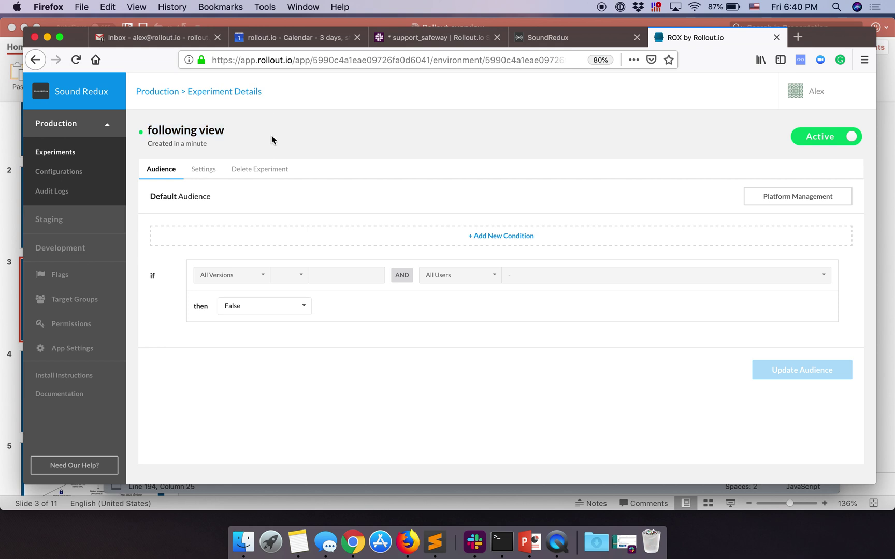
pyautogui.click(60, 151)
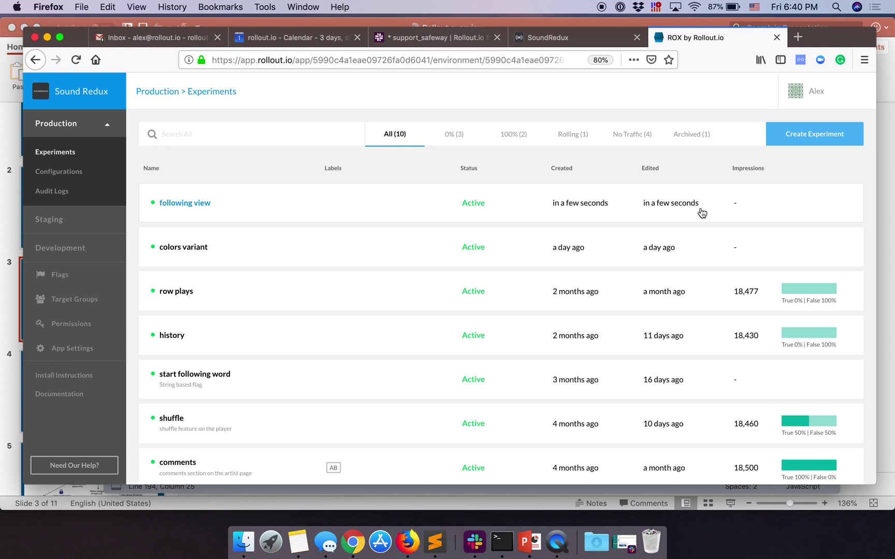
pyautogui.click(380, 205)
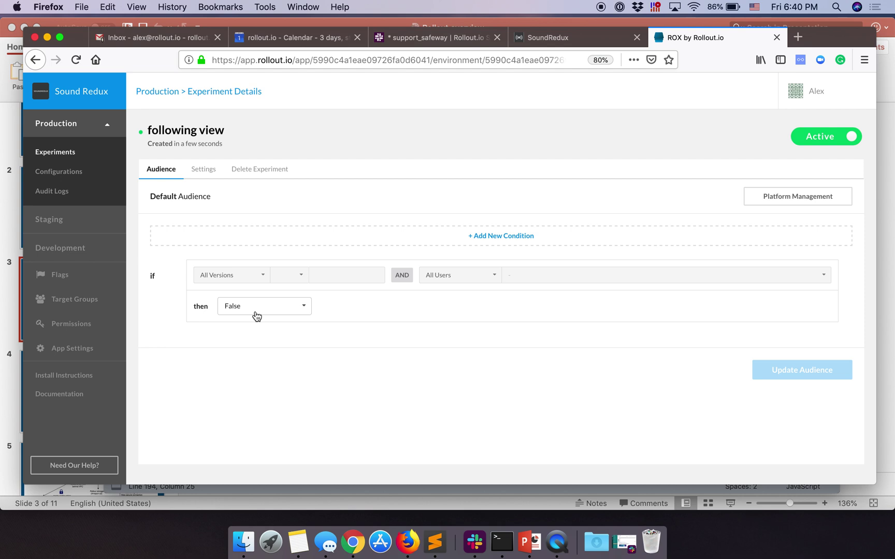
pyautogui.click(202, 170)
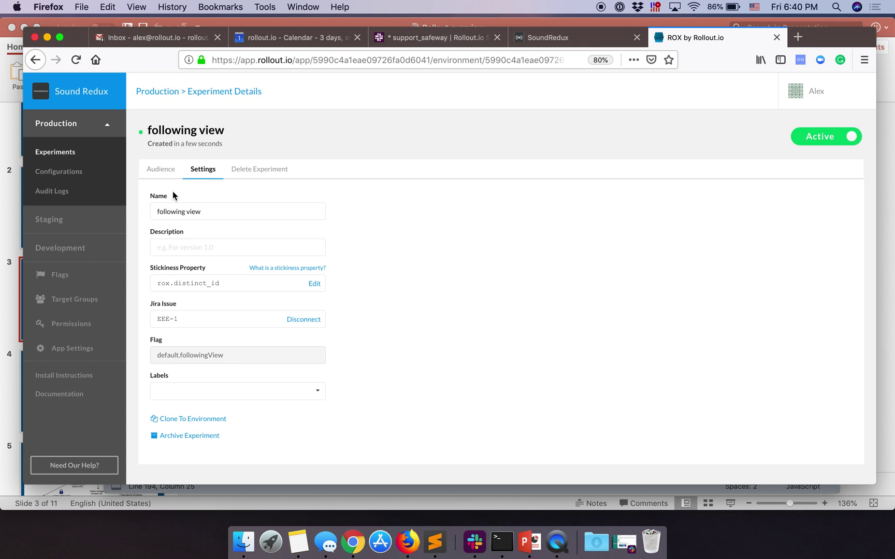
pyautogui.click(167, 171)
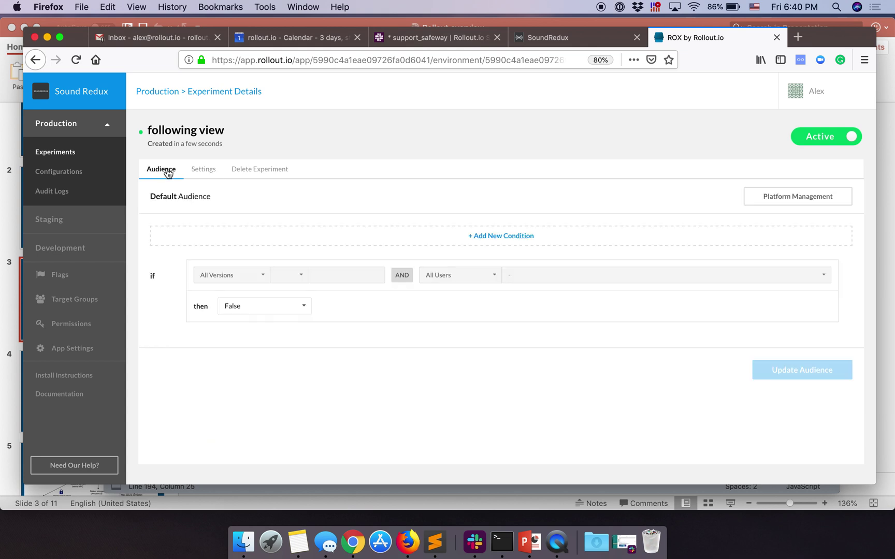
pyautogui.click(259, 313)
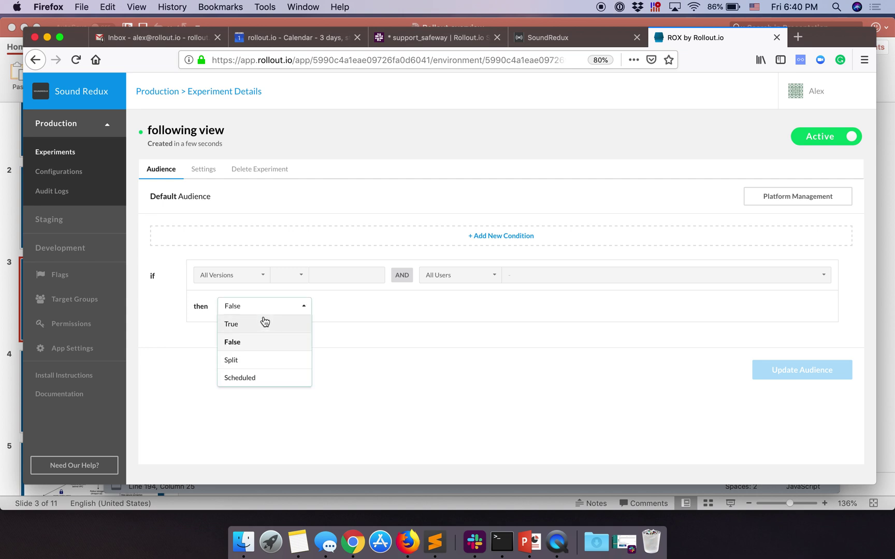
pyautogui.click(260, 321)
pyautogui.click(290, 307)
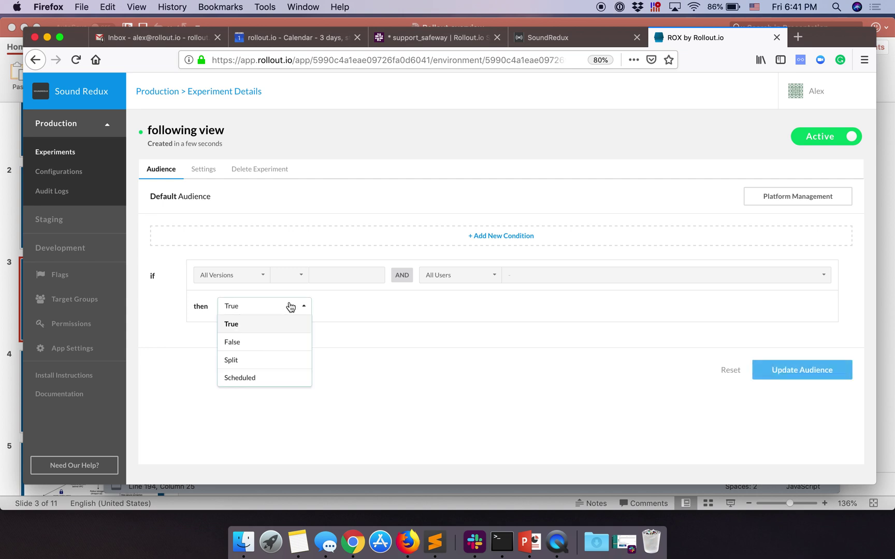
pyautogui.click(280, 321)
pyautogui.click(290, 308)
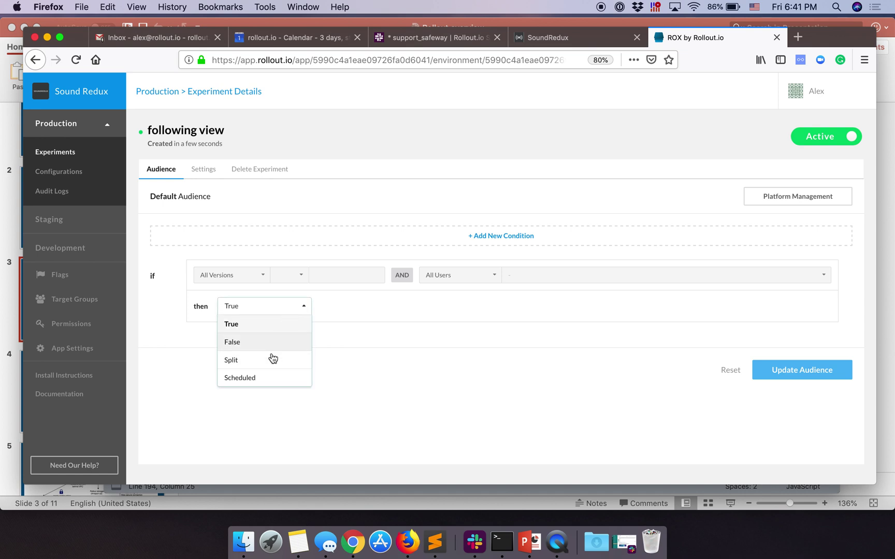
pyautogui.click(272, 360)
pyautogui.click(276, 333)
pyautogui.write('10')
pyautogui.click(295, 309)
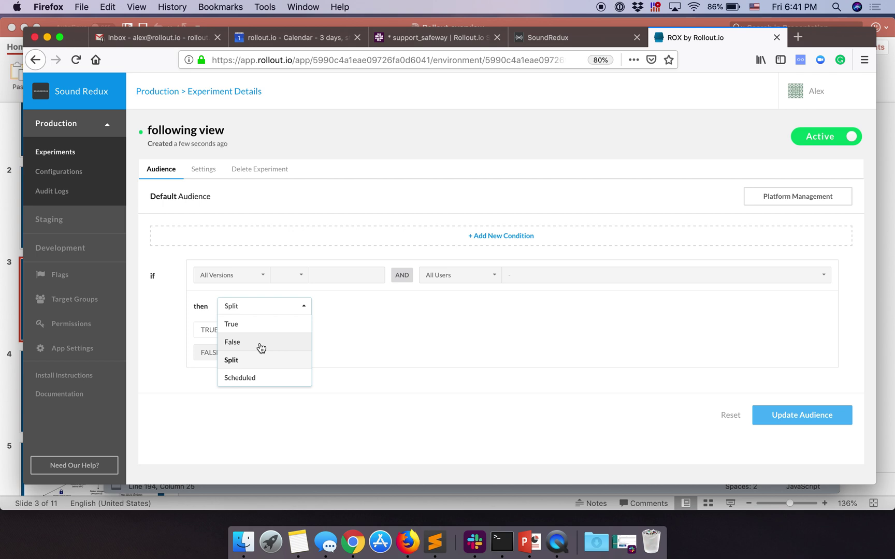
pyautogui.click(261, 348)
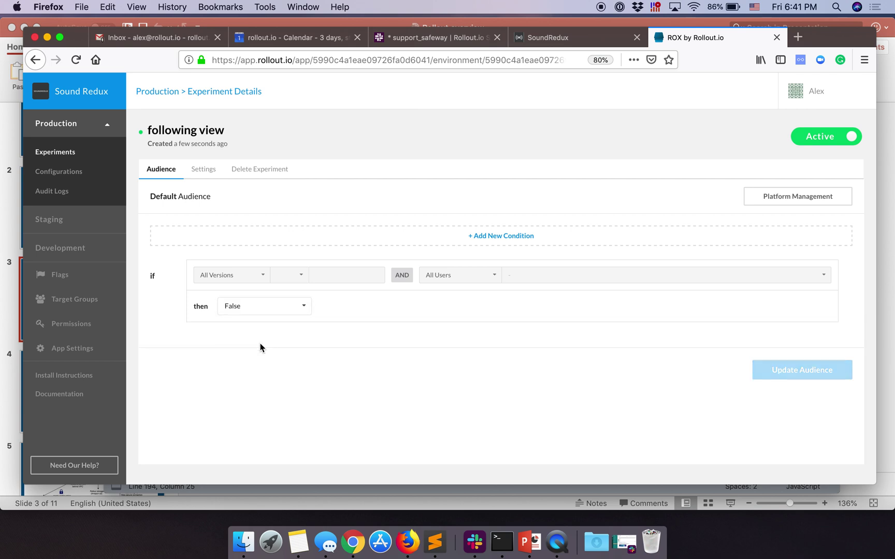
pyautogui.click(547, 242)
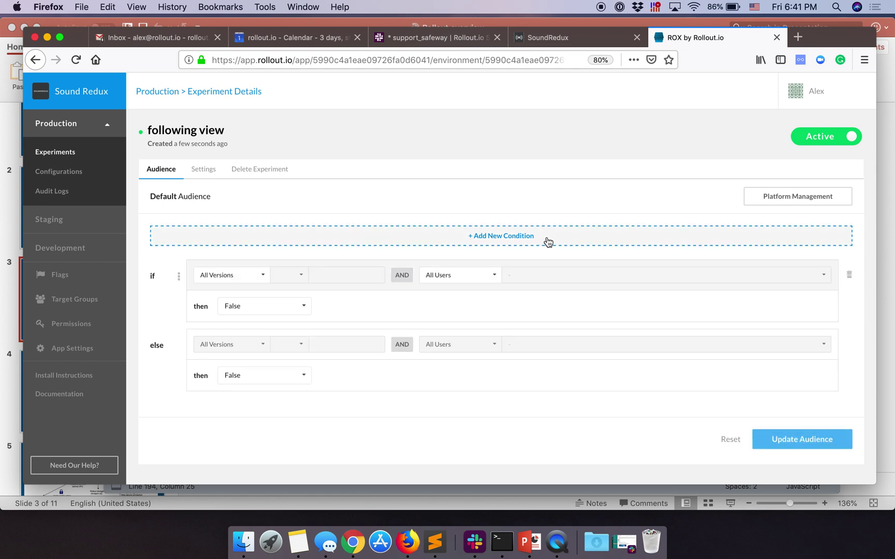
# Step: Try a Version >= limit, revert to All Versions, and make the first rule match by Property
pyautogui.click(236, 275)
pyautogui.click(233, 310)
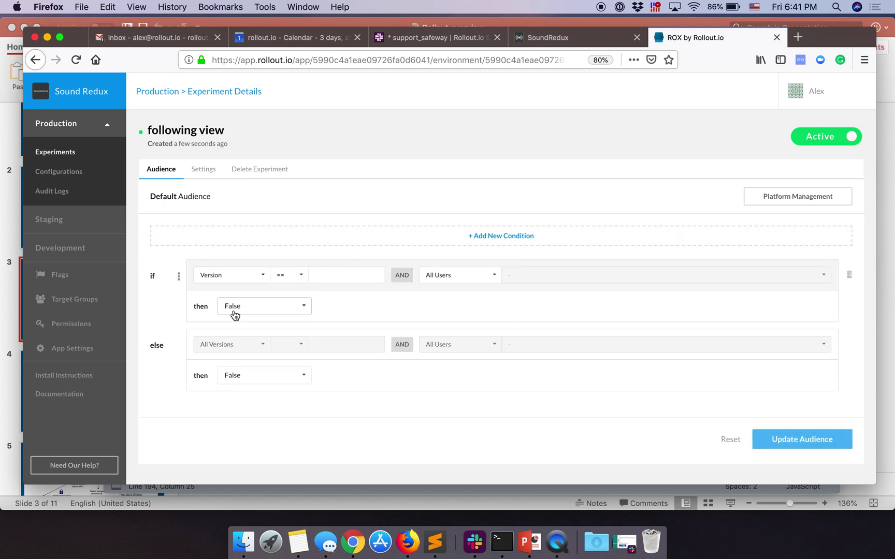
pyautogui.click(289, 277)
pyautogui.click(288, 320)
pyautogui.click(329, 282)
pyautogui.click(239, 279)
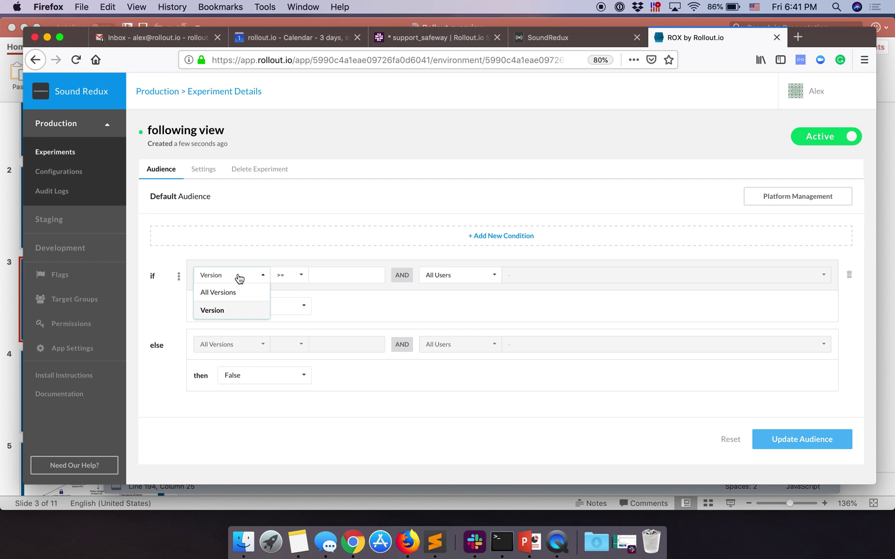
pyautogui.click(240, 293)
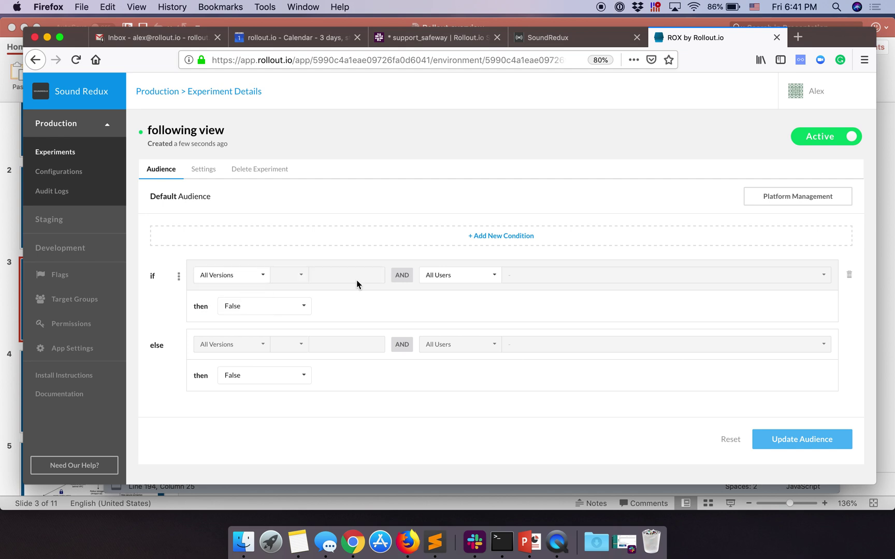
pyautogui.click(481, 278)
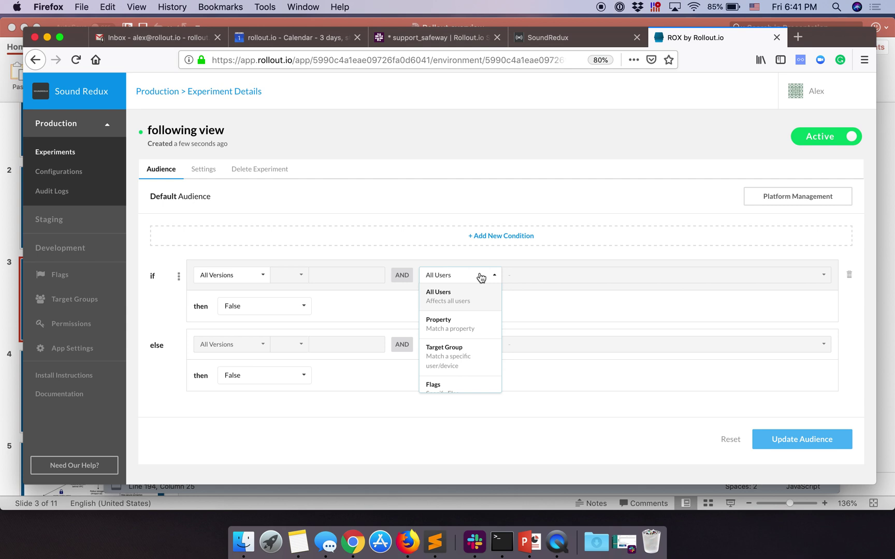
pyautogui.click(472, 329)
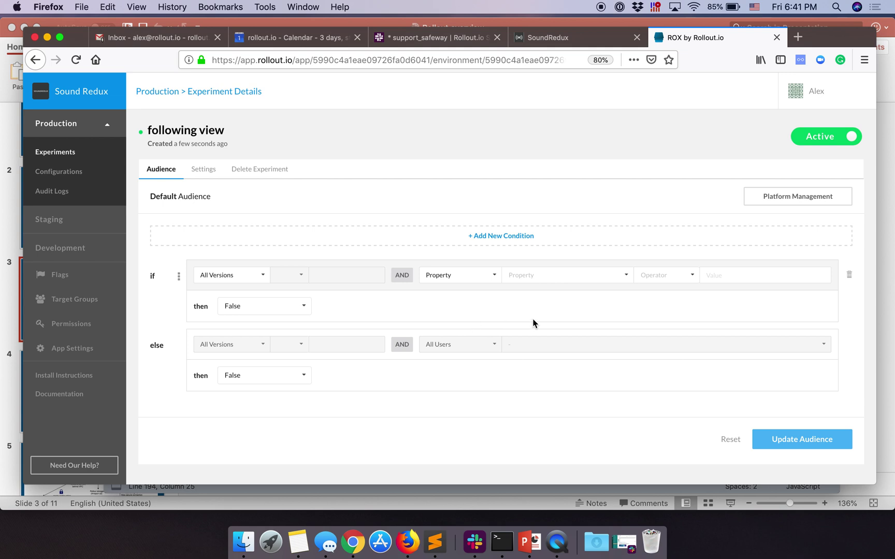
# Step: Make the rule match the email property 'Equals one of' two entered email addresses
pyautogui.click(595, 275)
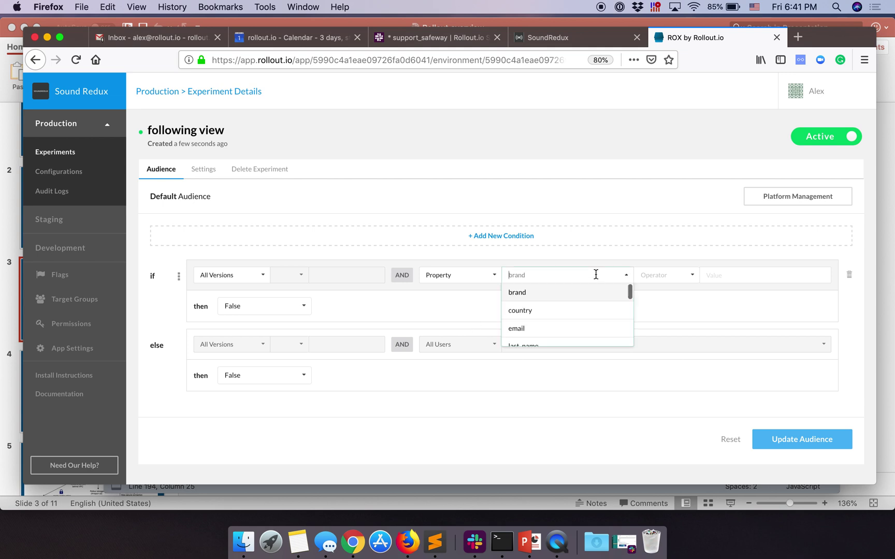
pyautogui.scroll(-1, 567, 310)
pyautogui.click(569, 310)
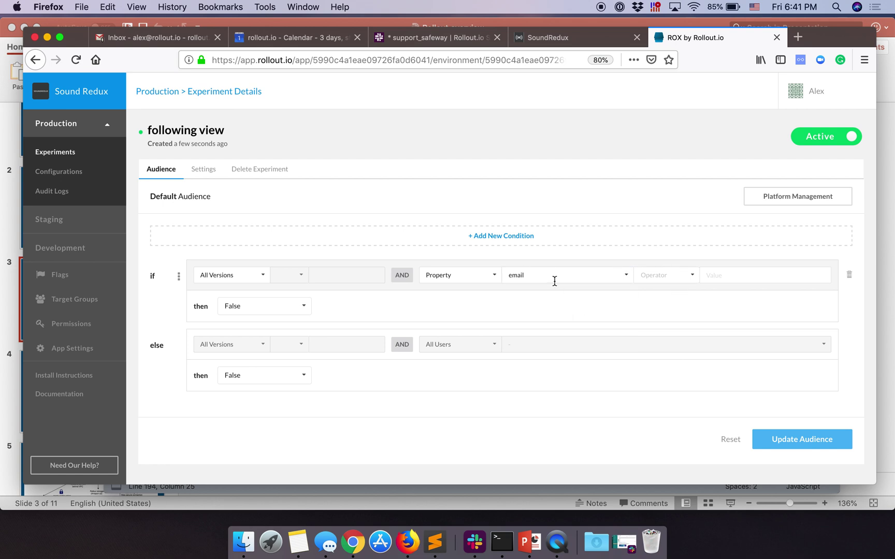
pyautogui.click(670, 275)
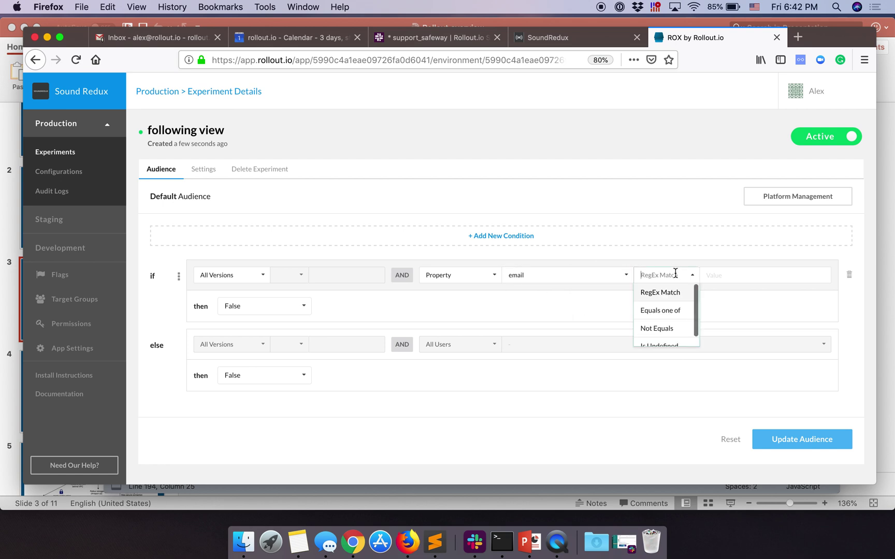
pyautogui.click(675, 312)
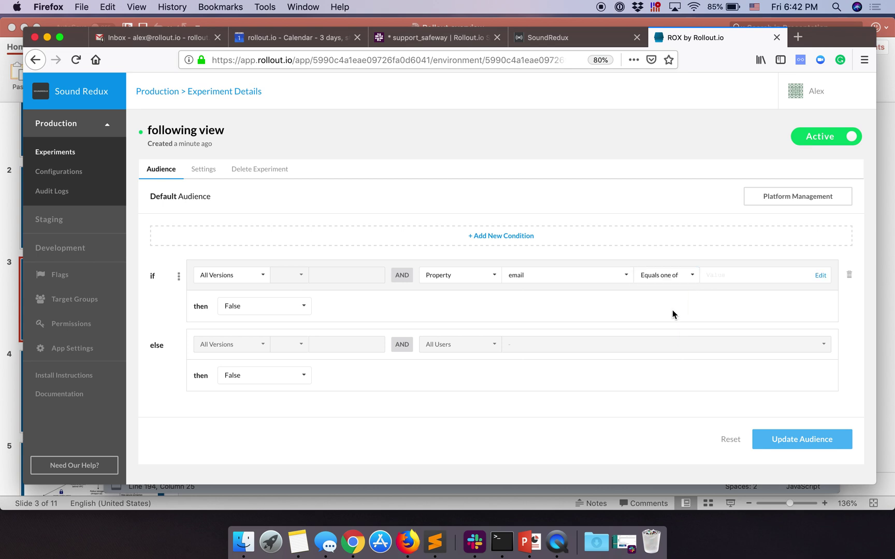
pyautogui.click(820, 275)
pyautogui.click(400, 349)
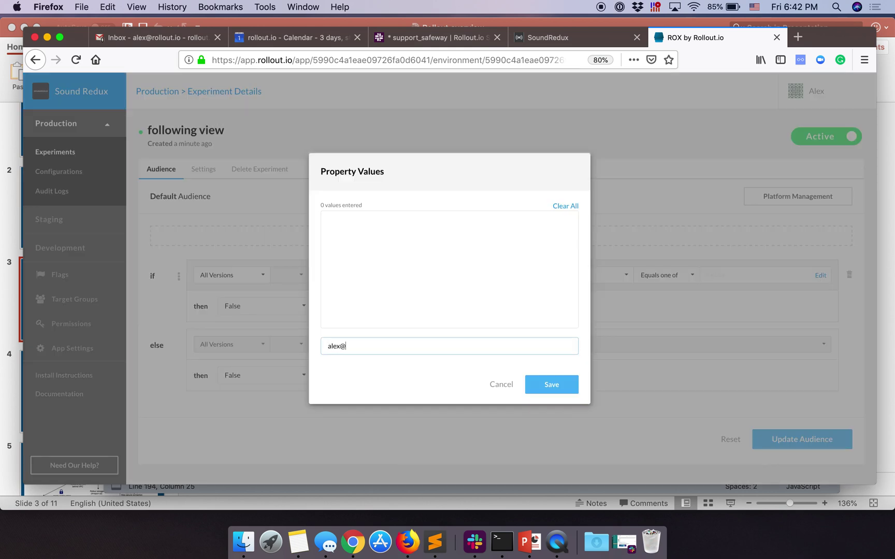
pyautogui.press('Return')
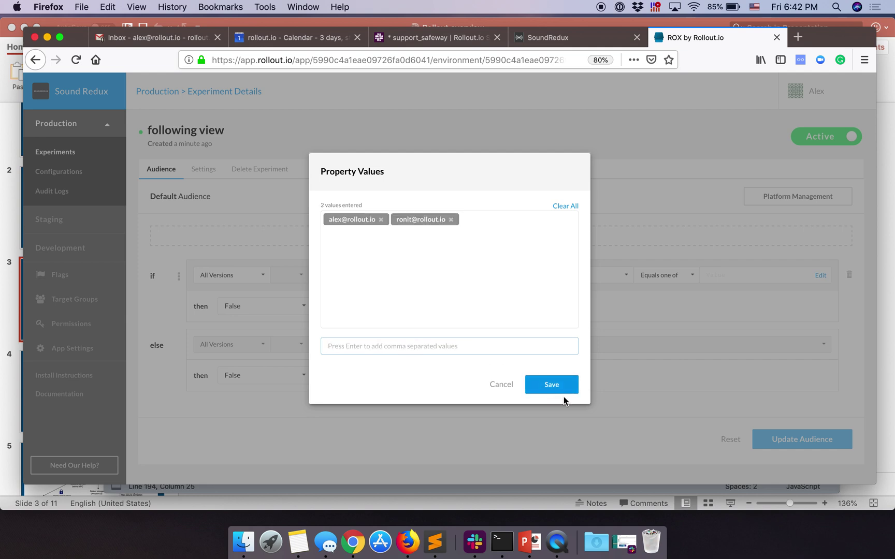
pyautogui.click(568, 385)
# Step: Serve True to those emails, update the audience, and add a new first condition
pyautogui.click(296, 305)
pyautogui.click(280, 323)
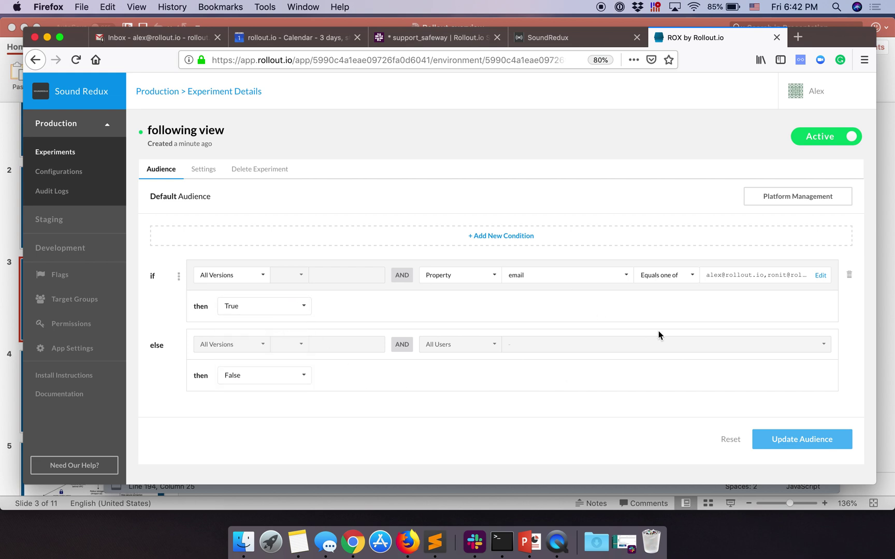
pyautogui.click(816, 443)
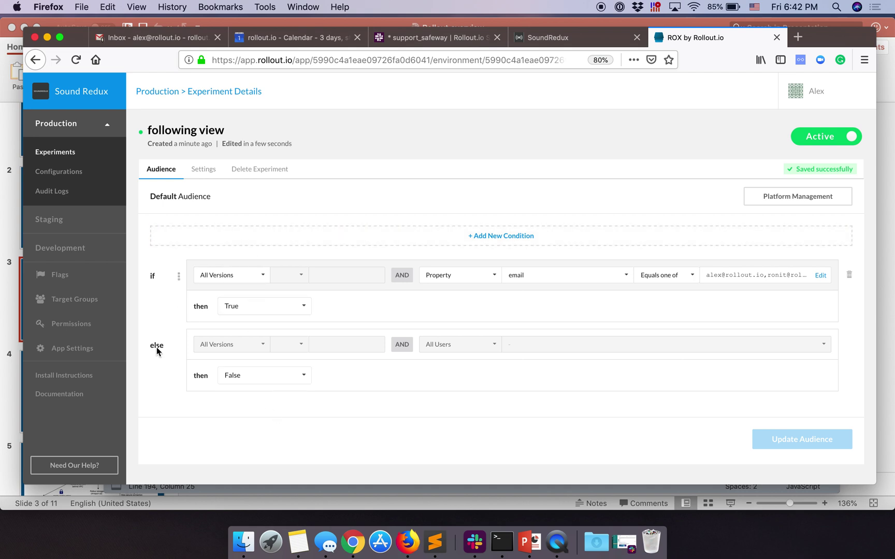
pyautogui.click(510, 245)
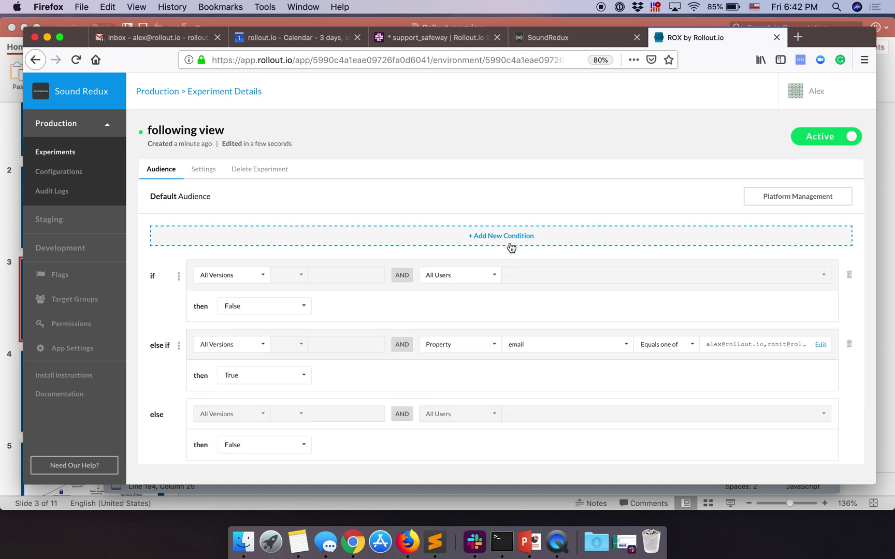
# Step: Target the new condition at the Internal emp, Beta Users and QA groups, matching any
pyautogui.click(465, 277)
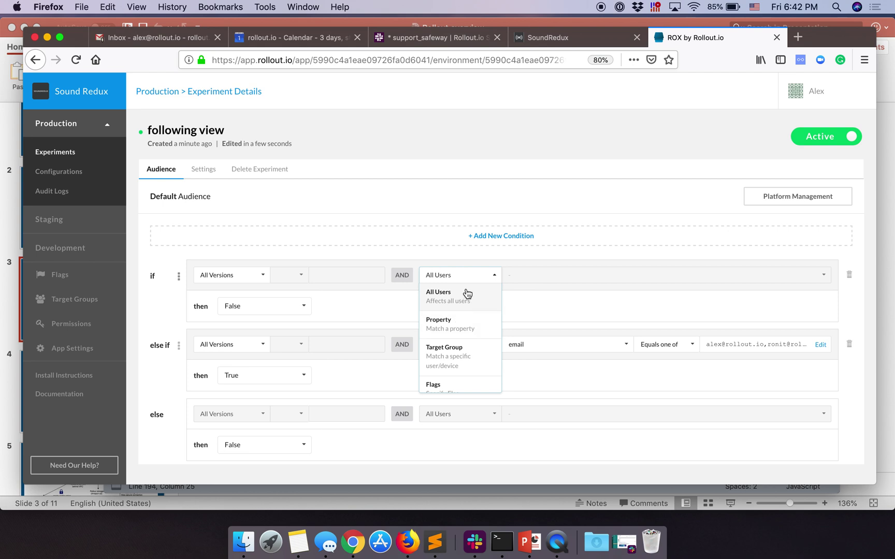
pyautogui.click(460, 352)
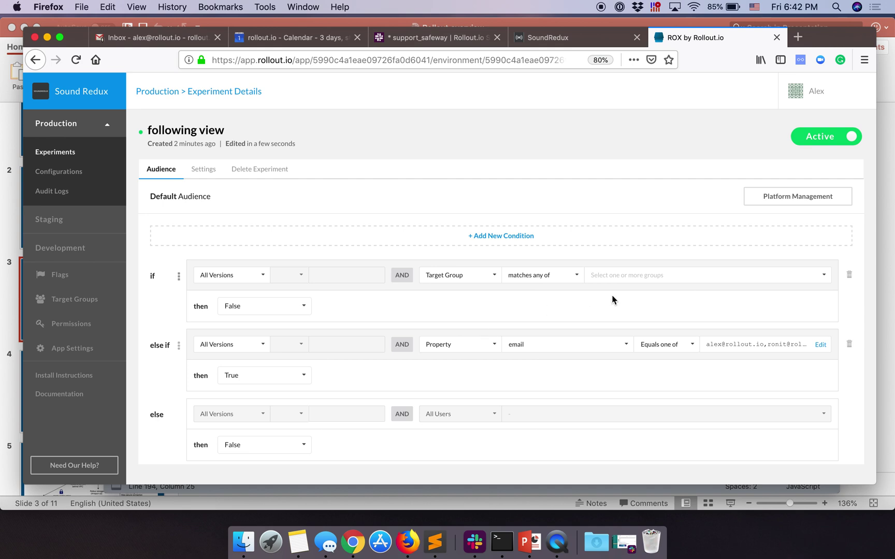
pyautogui.click(629, 275)
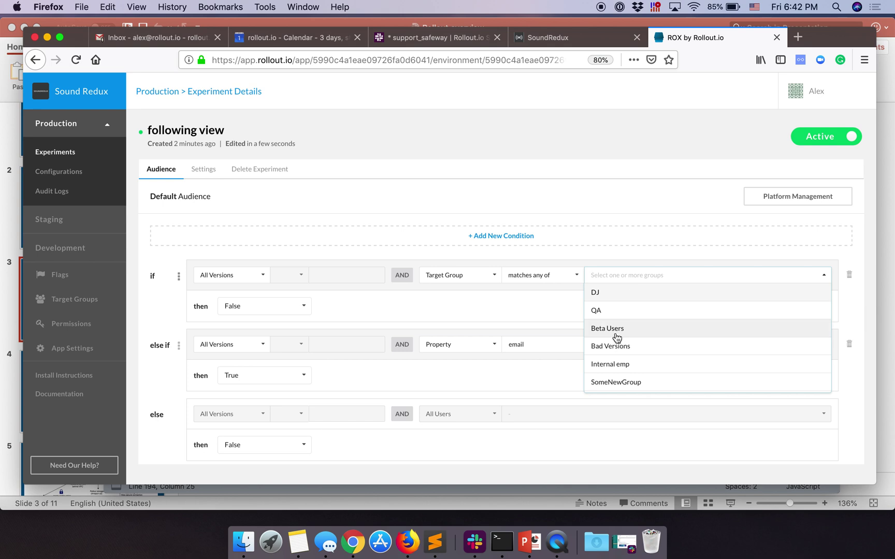
pyautogui.click(616, 364)
pyautogui.click(665, 274)
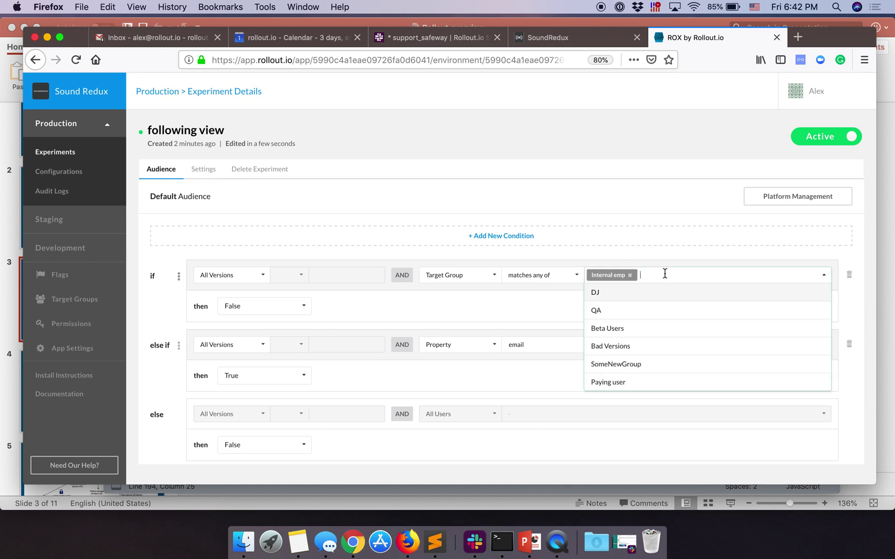
pyautogui.click(646, 332)
pyautogui.click(704, 274)
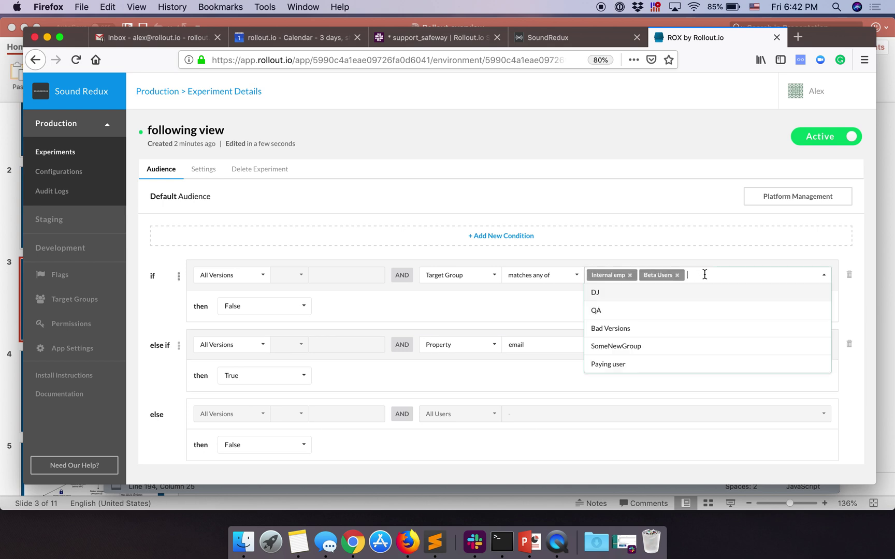
pyautogui.click(698, 310)
pyautogui.click(569, 277)
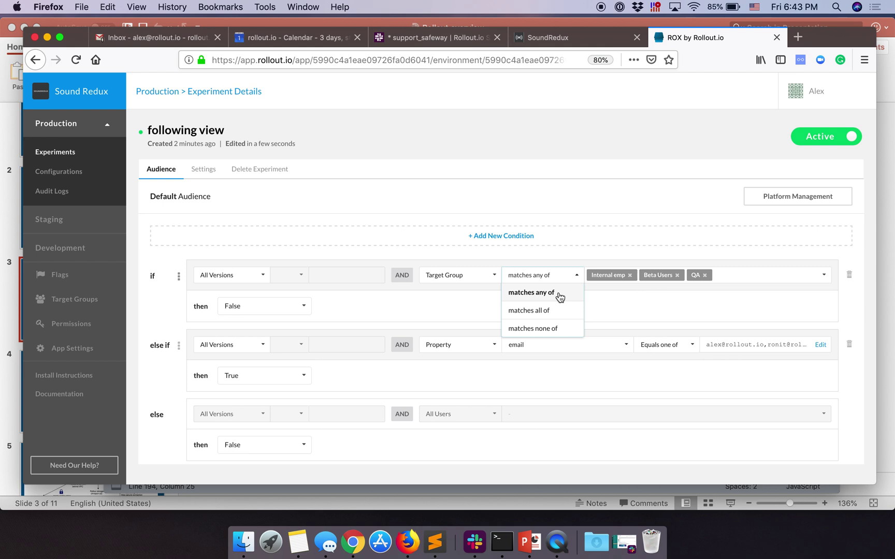
pyautogui.click(559, 294)
# Step: Serve those groups a Split of 10% True and save the audience
pyautogui.click(265, 306)
pyautogui.click(258, 326)
pyautogui.click(304, 305)
pyautogui.click(253, 361)
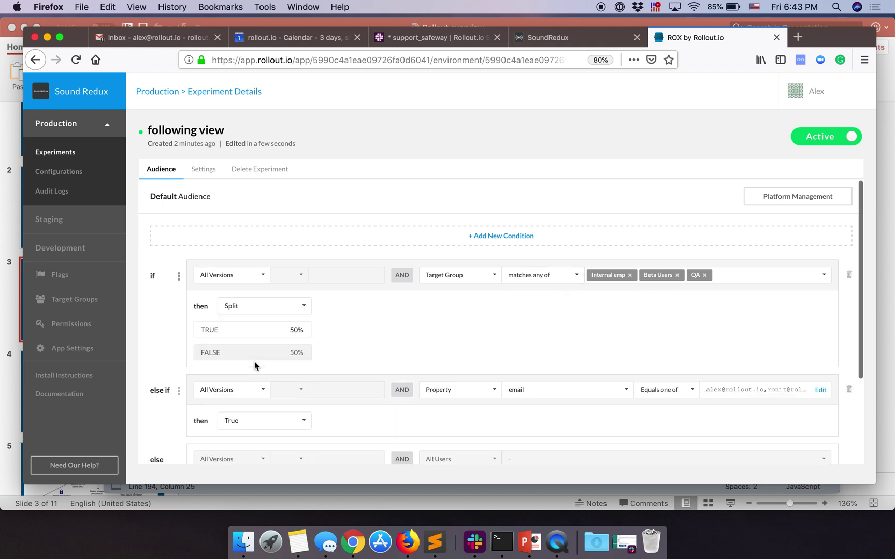
pyautogui.click(273, 331)
pyautogui.write('10')
pyautogui.scroll(-5, 553, 315)
pyautogui.click(778, 443)
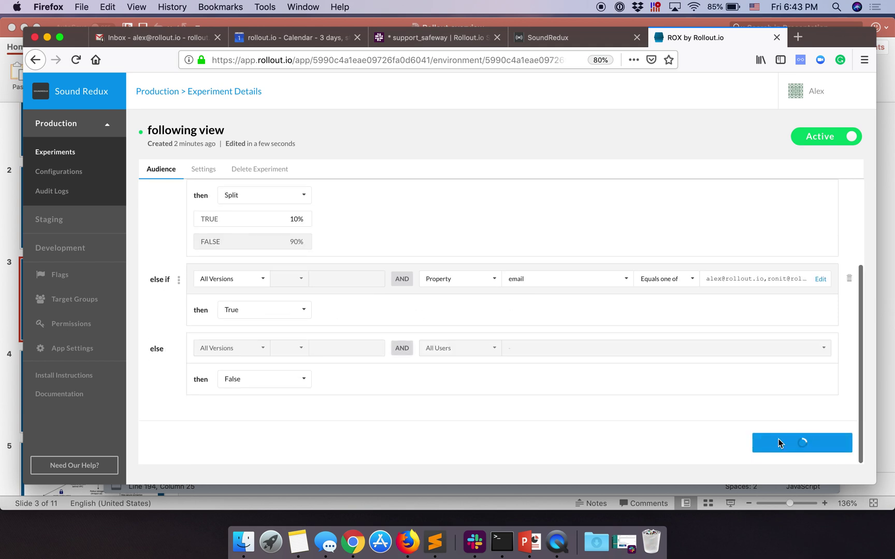
pyautogui.scroll(3, 616, 291)
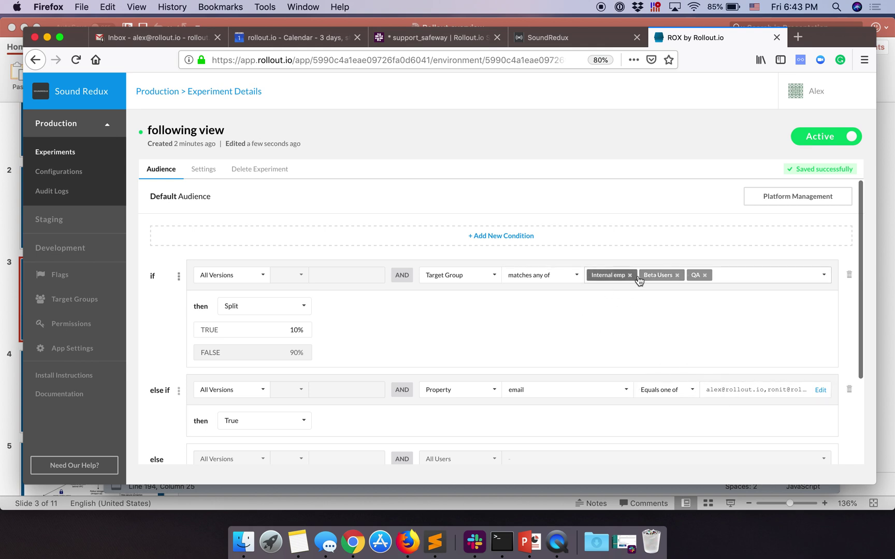
# Step: Highlight the Rox calls setting the email and custom properties in AuthedActions.js, then return to Rollout
pyautogui.click(440, 550)
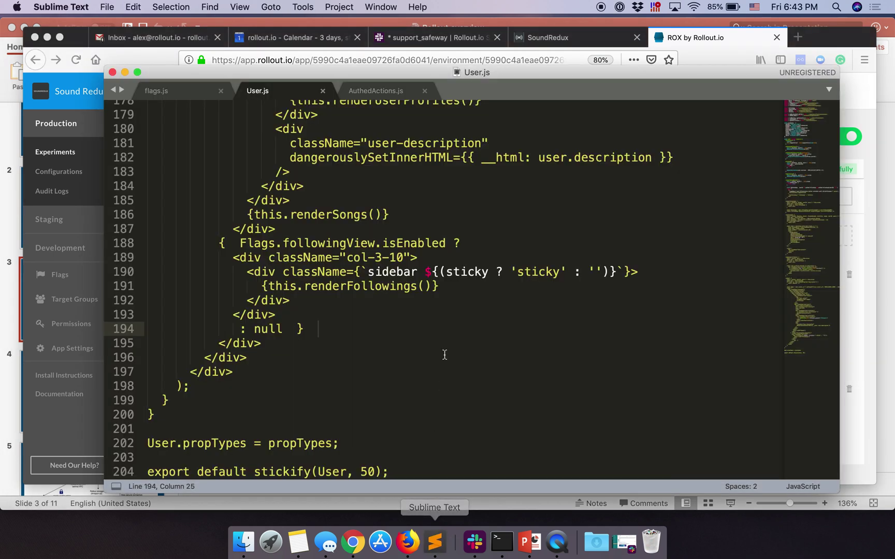
pyautogui.click(376, 90)
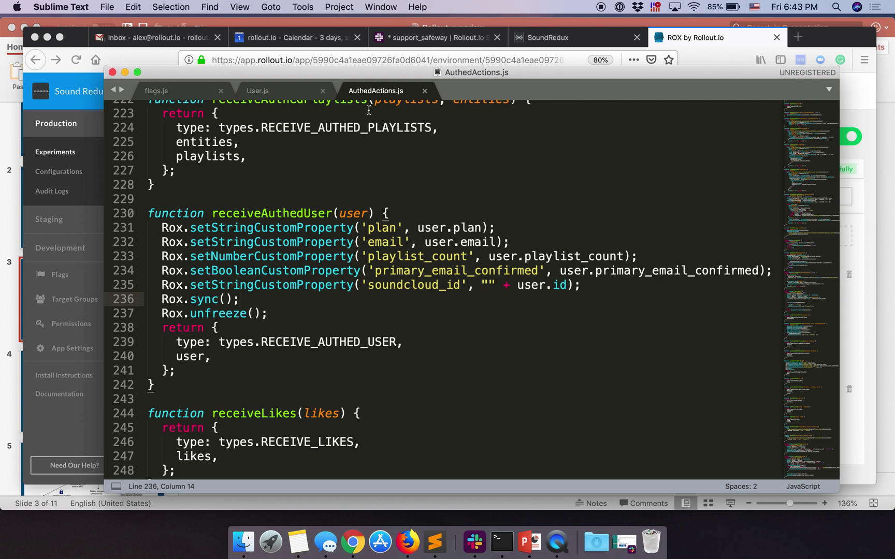
pyautogui.doubleClick(169, 230)
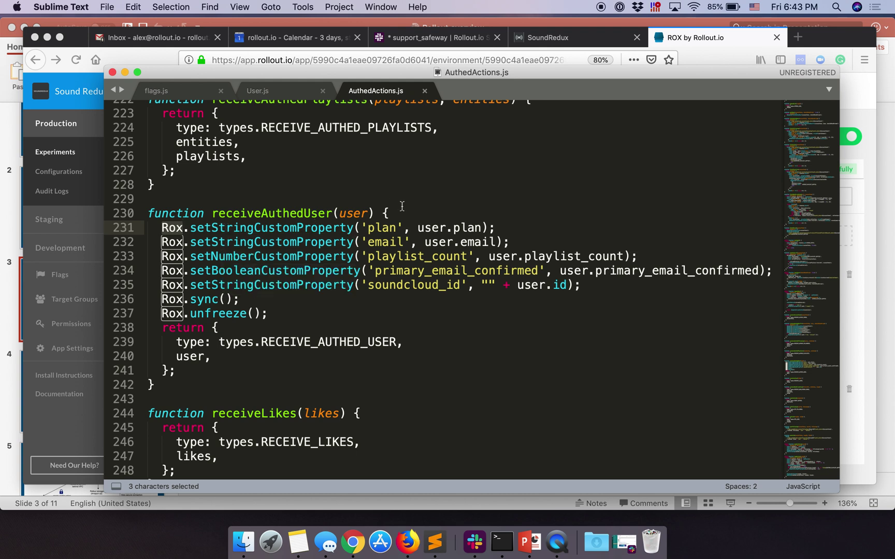
pyautogui.moveTo(154, 228); pyautogui.dragTo(569, 285)
pyautogui.click(591, 286)
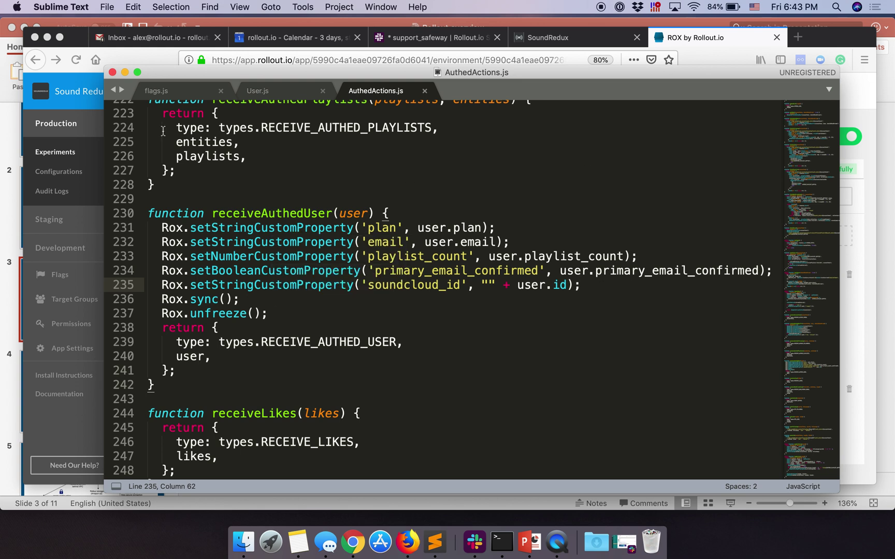
pyautogui.click(79, 137)
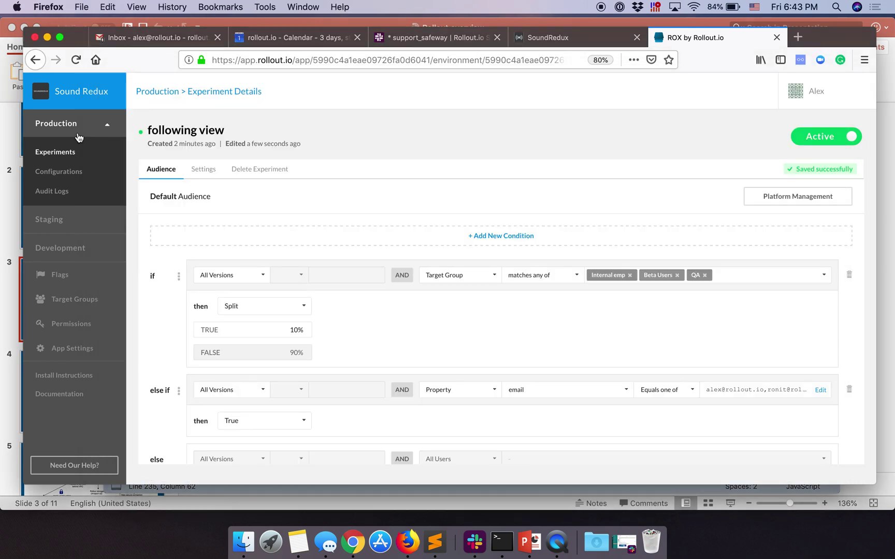
# Step: Show the Target Groups list with the DJ group's playlist_count >= 100 condition
pyautogui.scroll(-3, 499, 344)
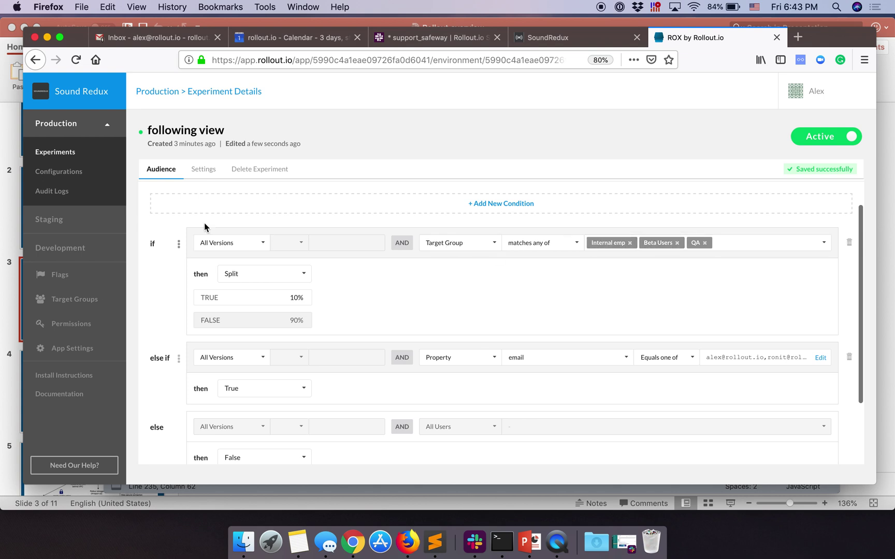
pyautogui.click(70, 306)
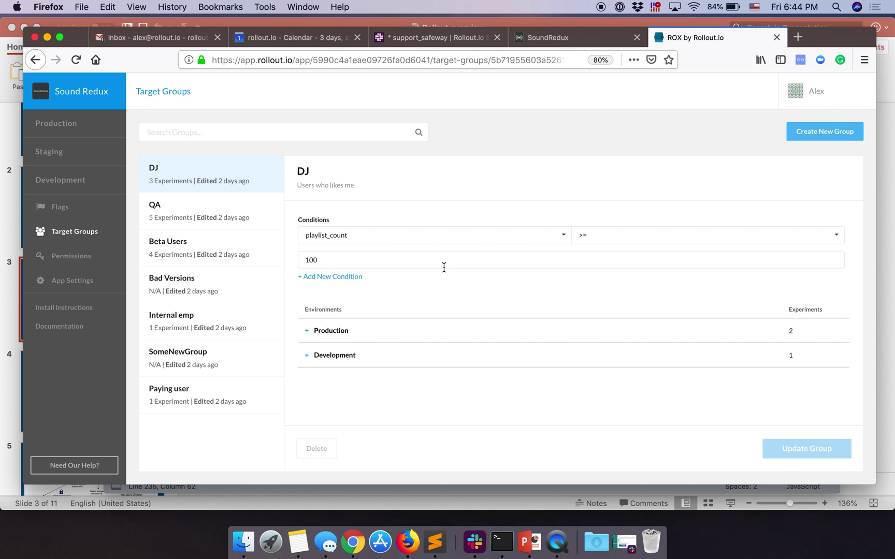
# Step: Discard an unused new target group form and switch to the Rollout.overview PowerPoint deck
pyautogui.click(810, 133)
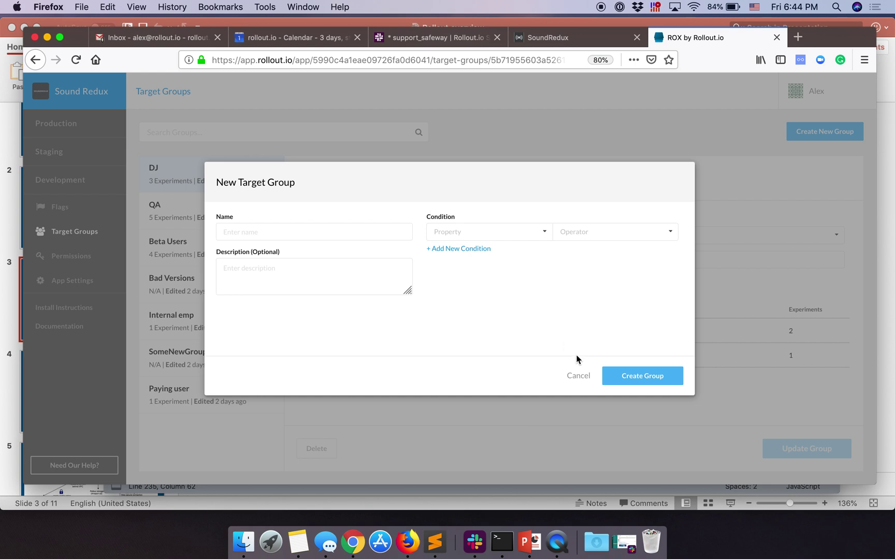
pyautogui.click(573, 376)
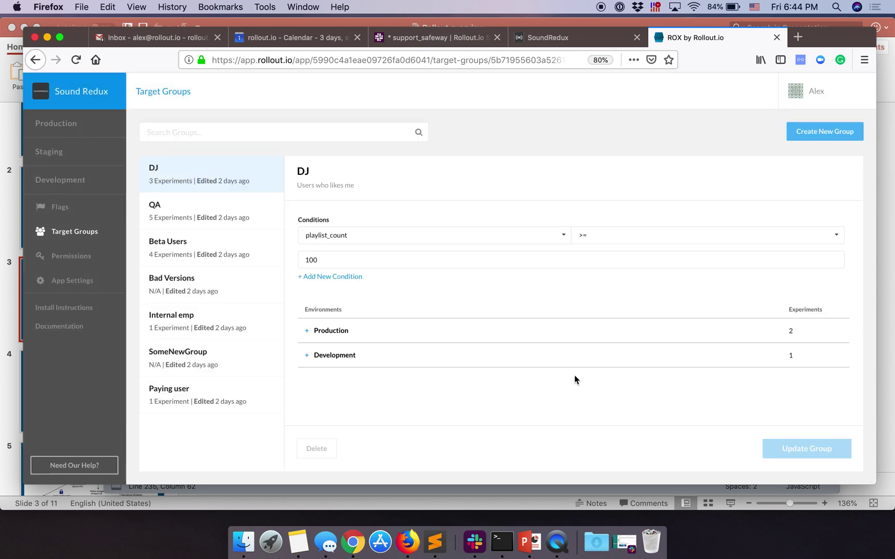
pyautogui.click(534, 539)
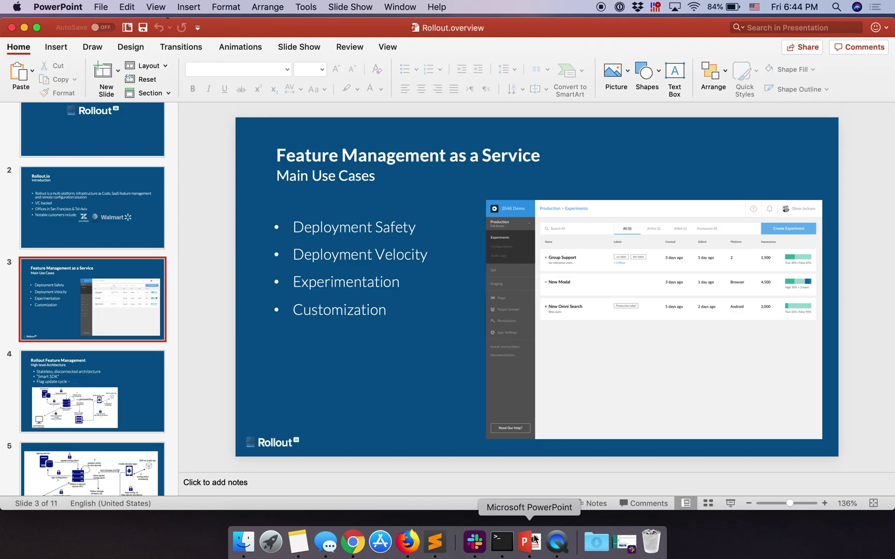
# Step: Present slide 5's architecture diagram as a full-screen slide show with the laser pointer on
pyautogui.scroll(-3, 119, 287)
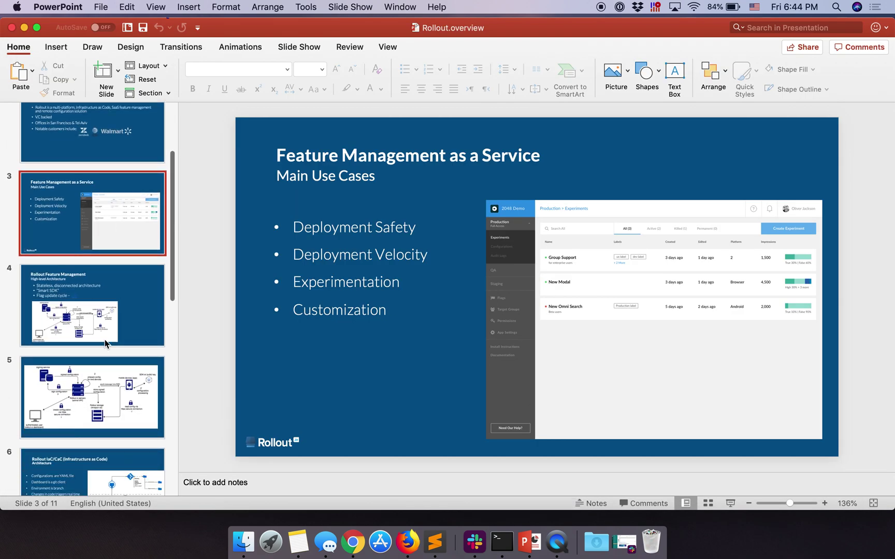
pyautogui.scroll(2, 105, 342)
pyautogui.click(112, 321)
pyautogui.click(730, 504)
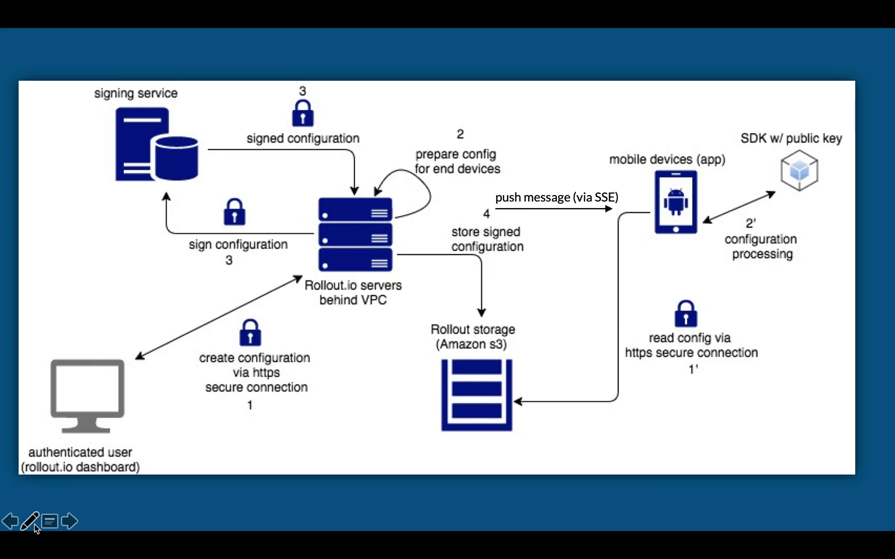
pyautogui.click(35, 525)
pyautogui.click(76, 510)
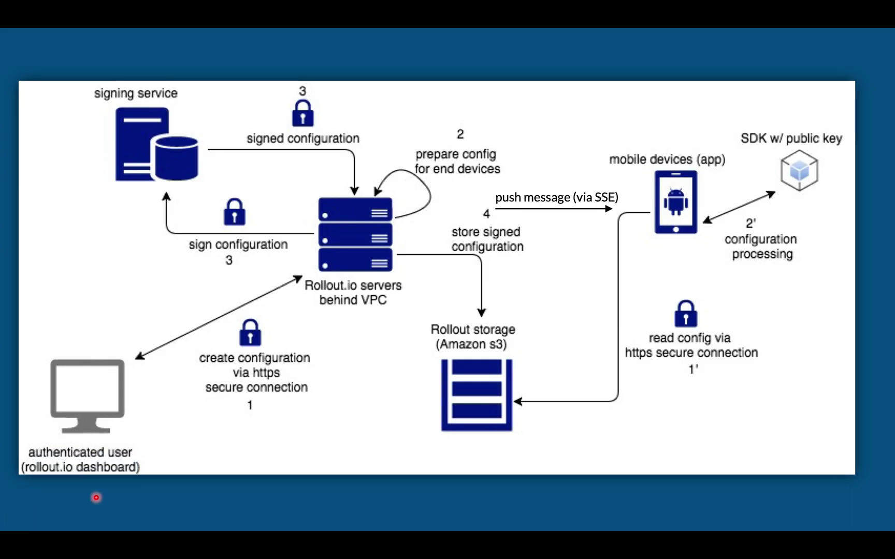
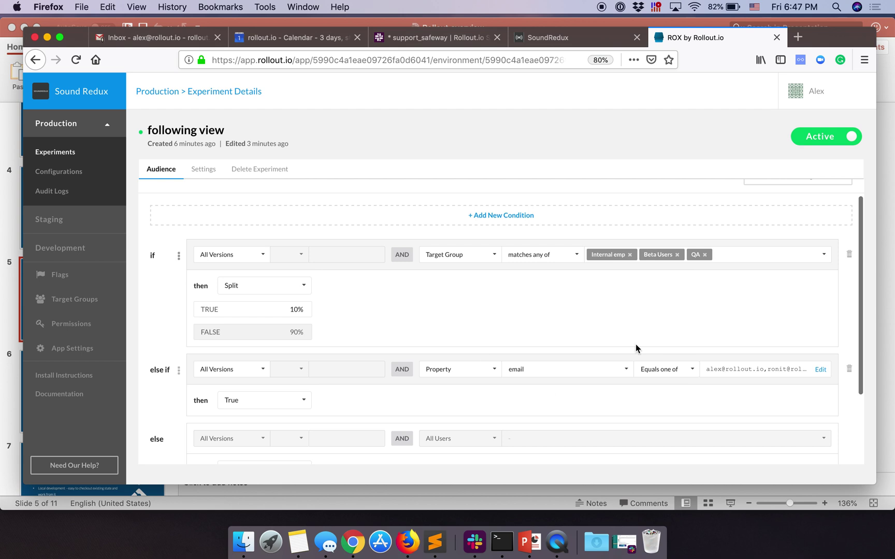
# Step: Delete the email property rule and serve True to the target groups instead of a split
pyautogui.click(849, 326)
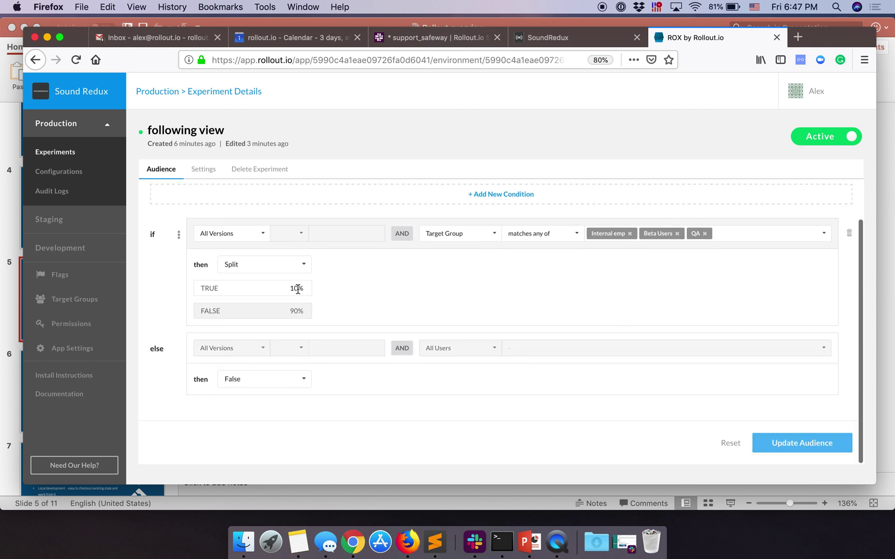
pyautogui.click(265, 265)
pyautogui.click(263, 282)
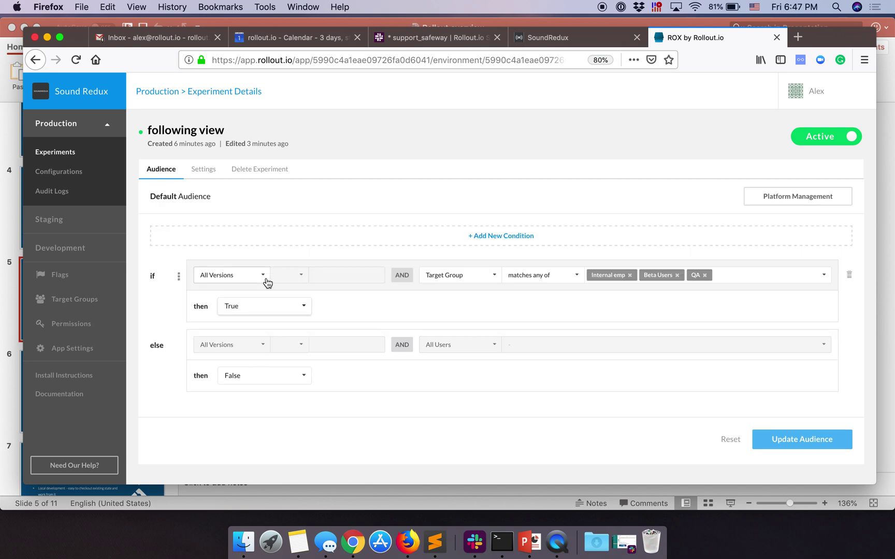
# Step: Add an audience condition requiring flag default.colorsVariant to be Green
pyautogui.click(520, 238)
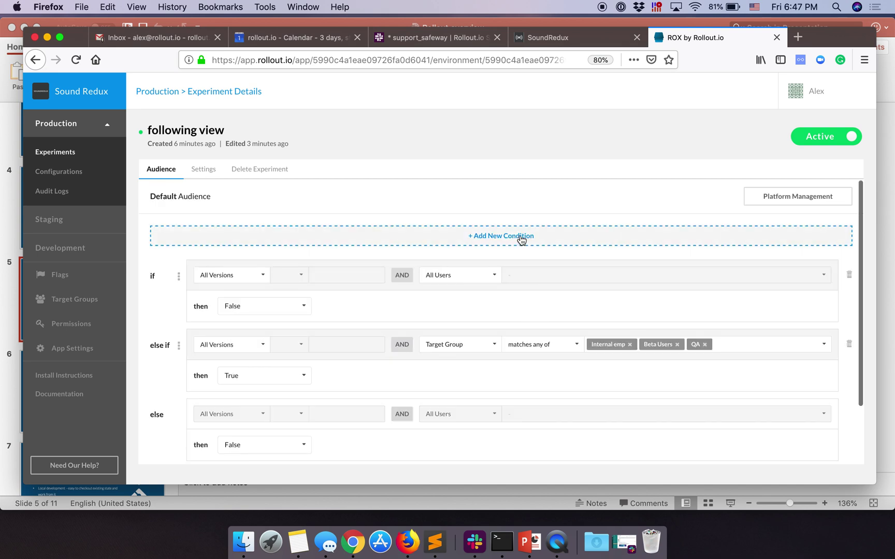
pyautogui.click(469, 278)
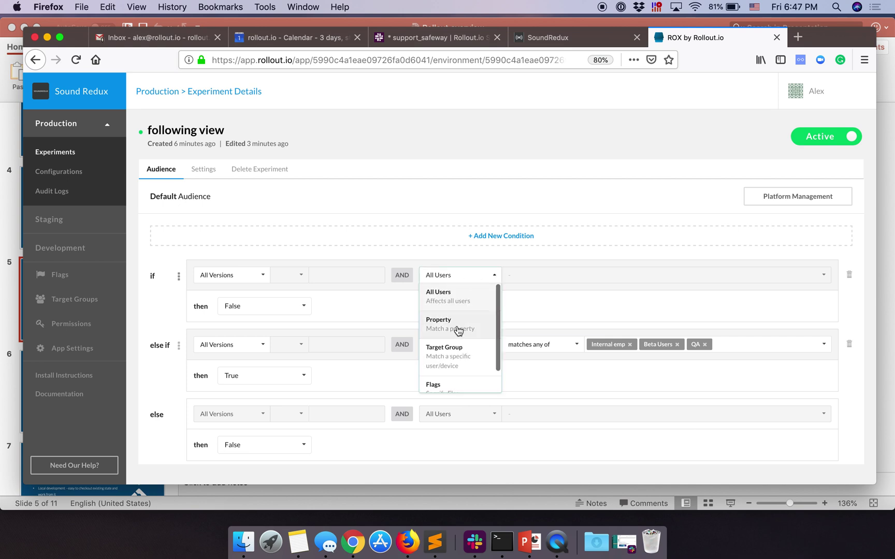
pyautogui.scroll(-2, 456, 358)
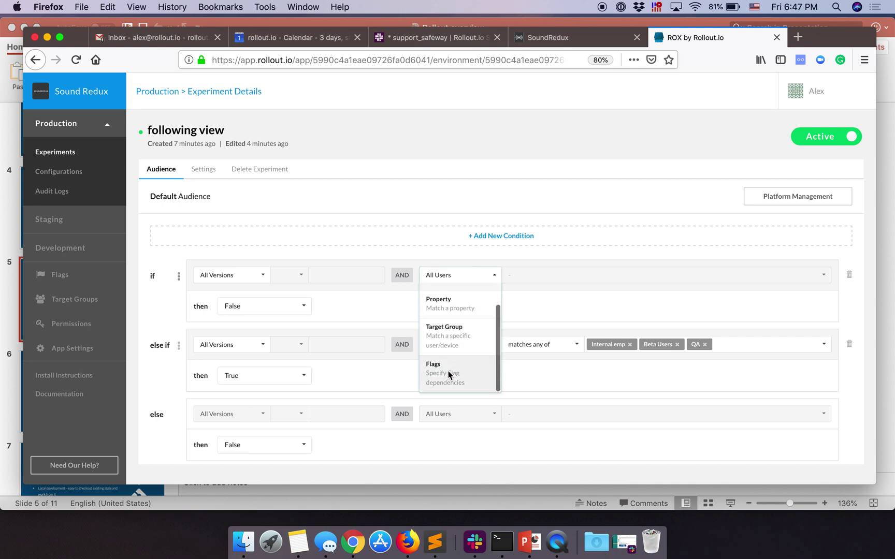
pyautogui.click(448, 371)
pyautogui.click(616, 275)
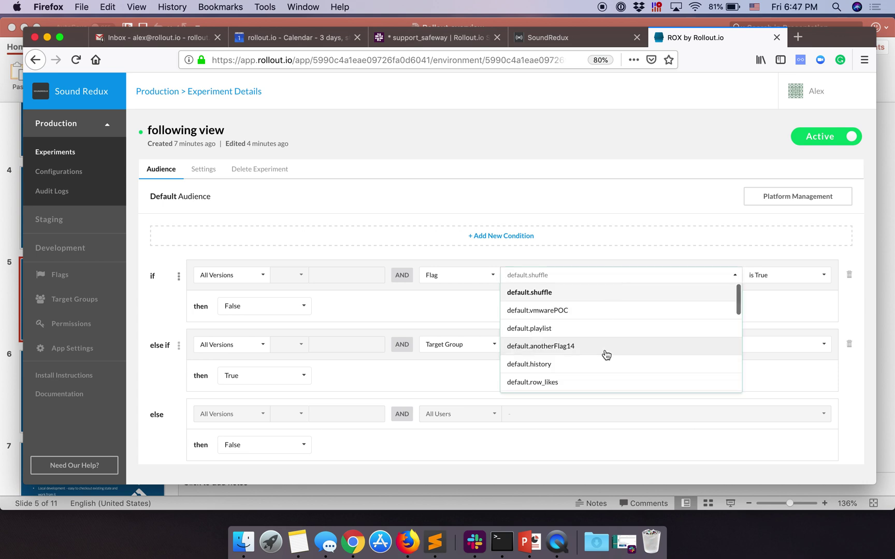
pyautogui.scroll(-2, 607, 357)
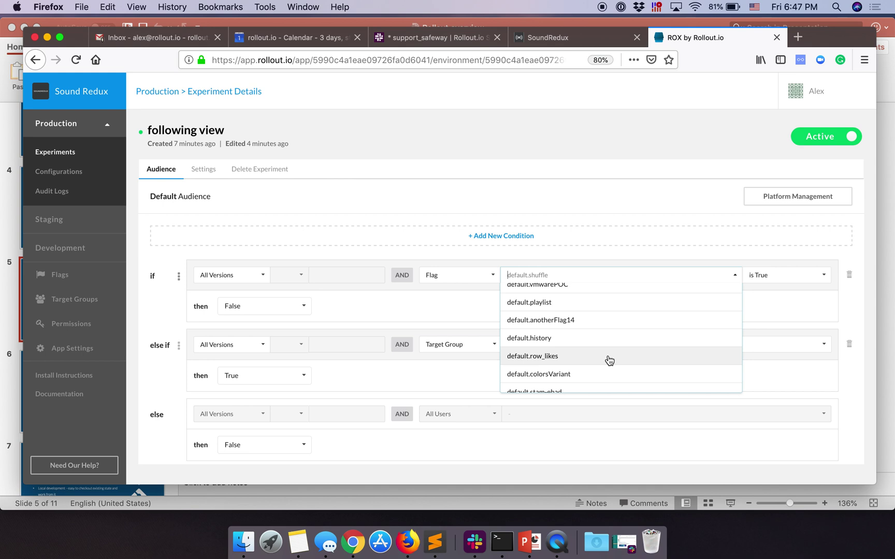
pyautogui.scroll(-2, 609, 361)
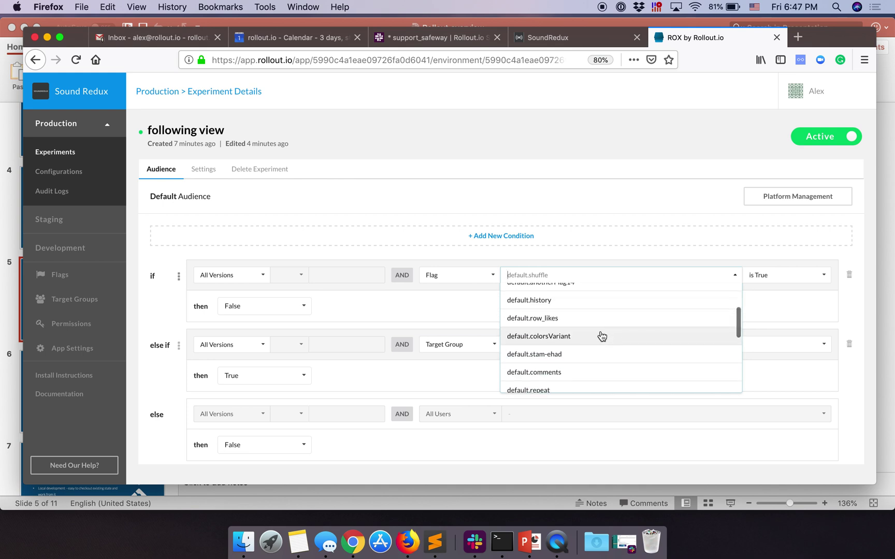
pyautogui.click(585, 338)
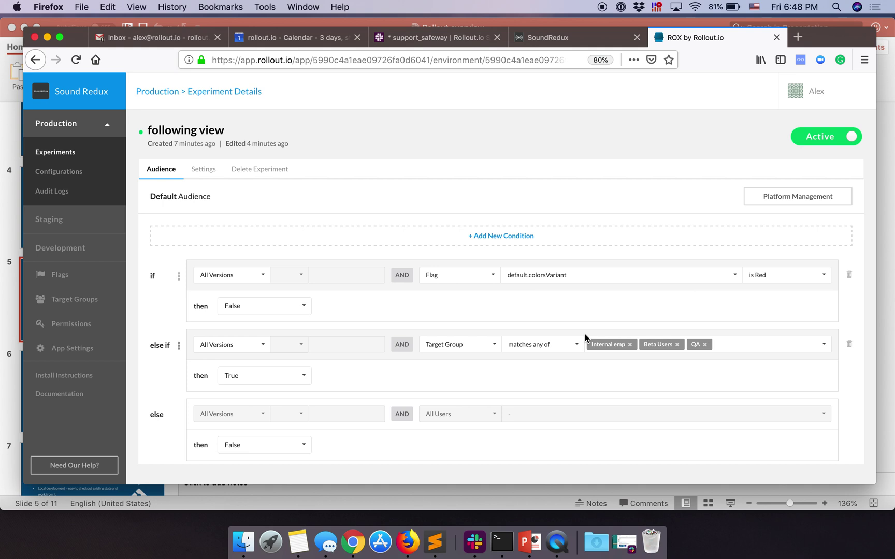
pyautogui.click(783, 277)
pyautogui.click(778, 308)
# Step: Serve True when colorsVariant is Green and save with Update Audience
pyautogui.click(283, 306)
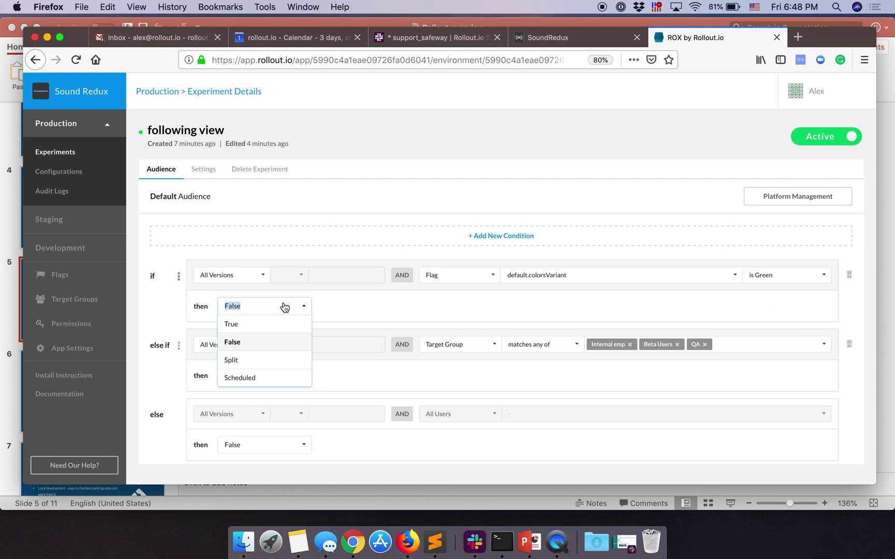
pyautogui.click(265, 325)
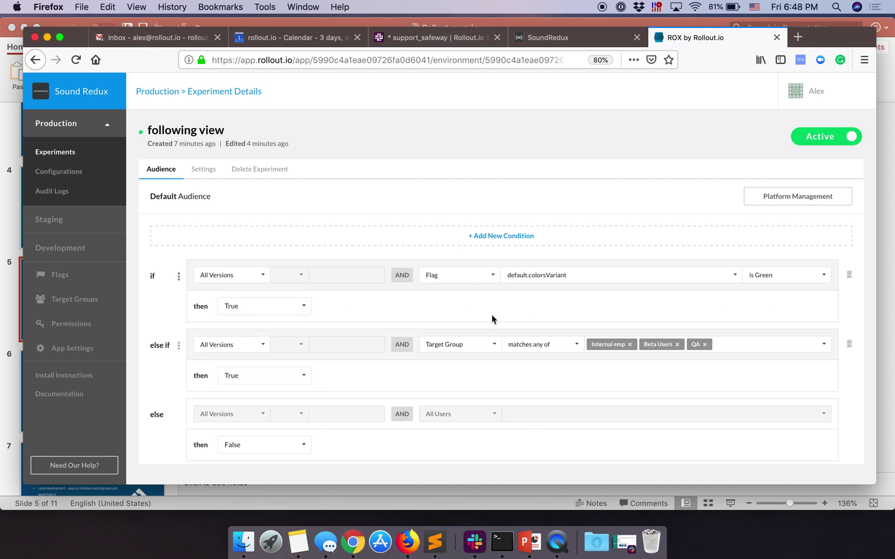
pyautogui.scroll(-1, 492, 320)
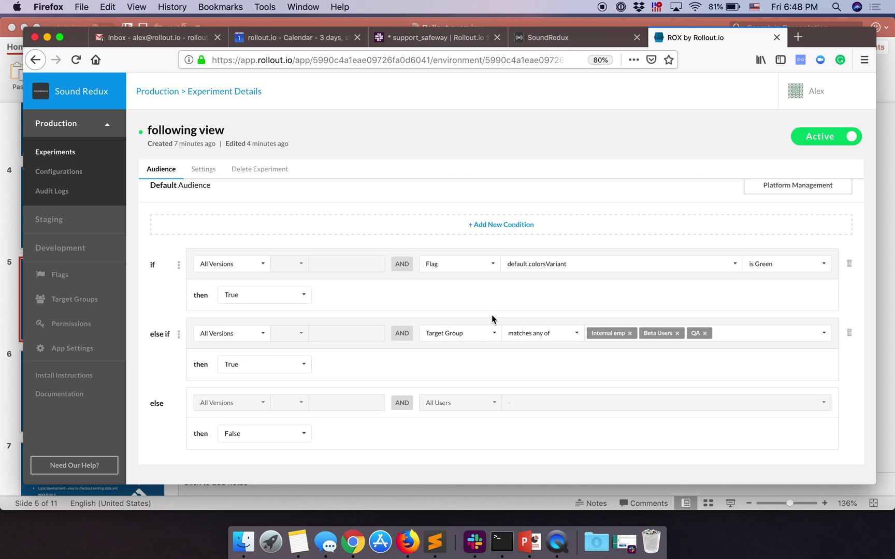
pyautogui.scroll(1, 492, 319)
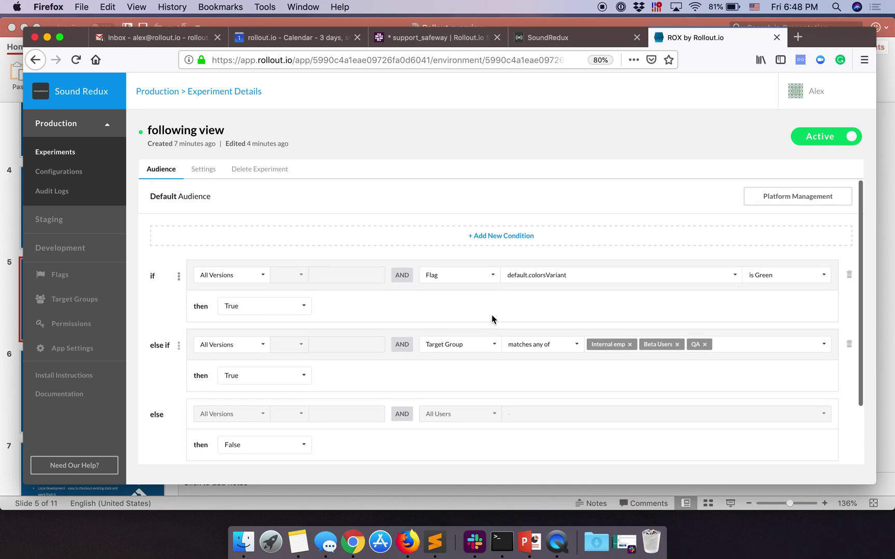
pyautogui.scroll(-6, 523, 335)
pyautogui.click(794, 446)
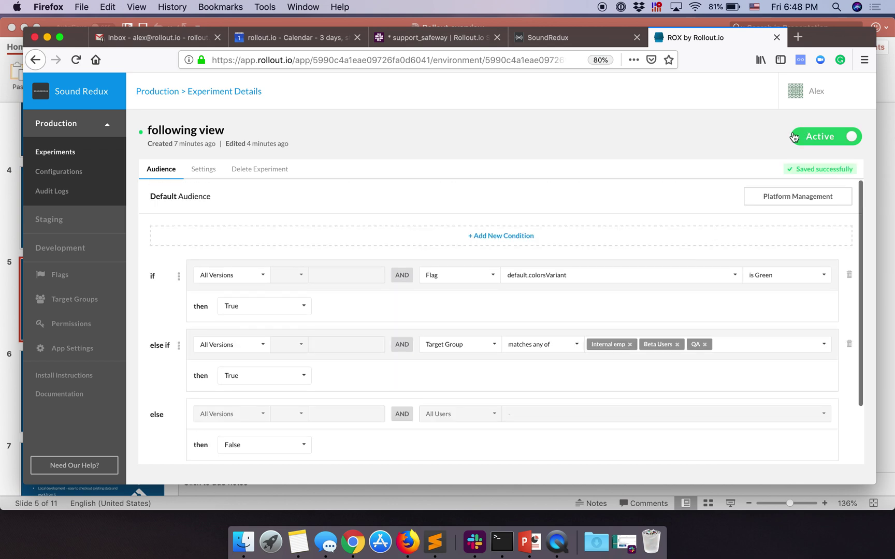
# Step: Toggle off the following view experiment, confirm Kill, and go to the Flags list
pyautogui.click(824, 136)
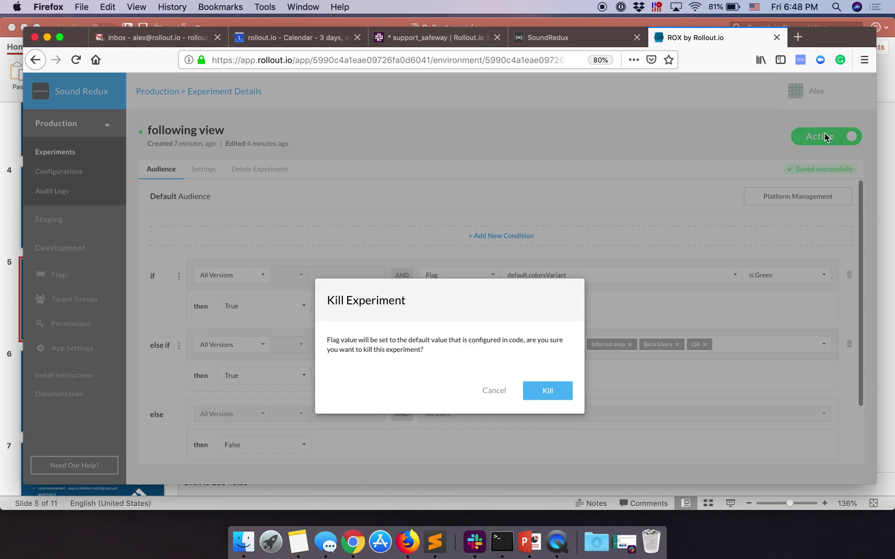
pyautogui.click(548, 394)
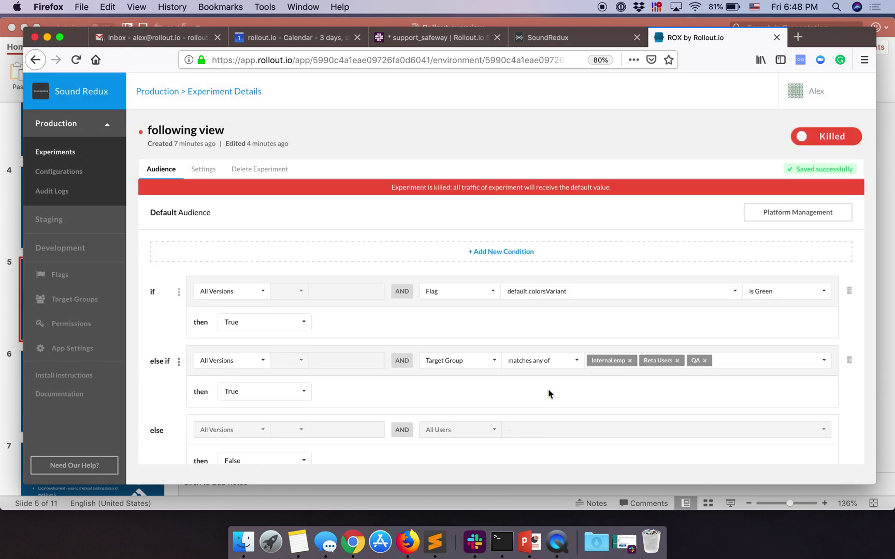
pyautogui.click(60, 274)
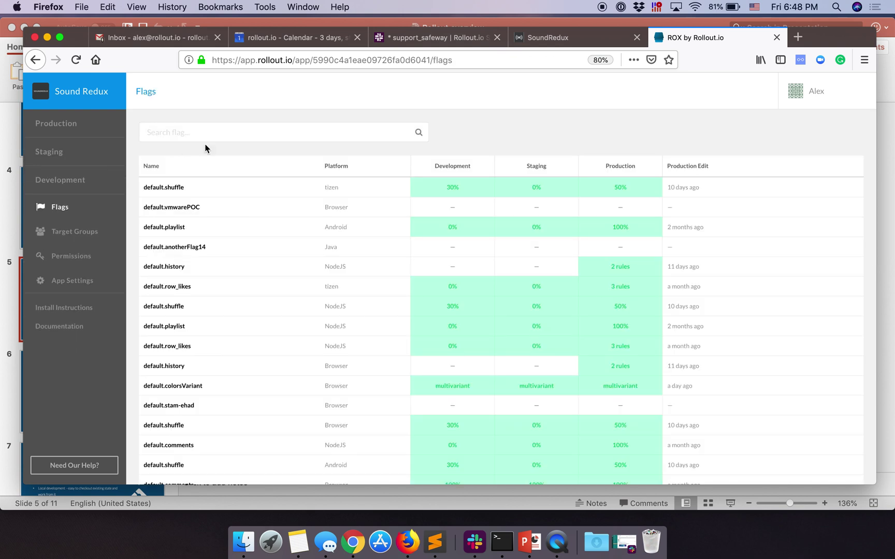
# Step: Sort flags by platform, search 'followingview', and open the Browser flag's Staging '3 rules'
pyautogui.click(335, 172)
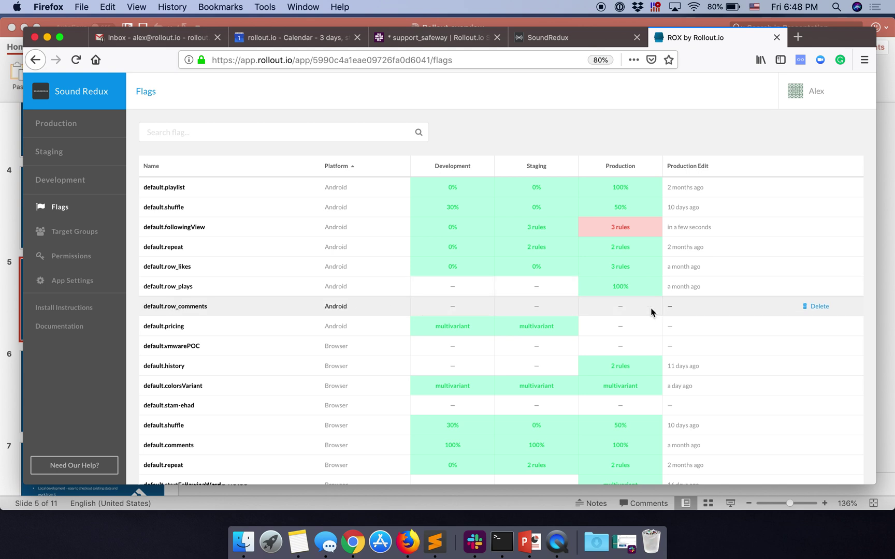
pyautogui.click(209, 132)
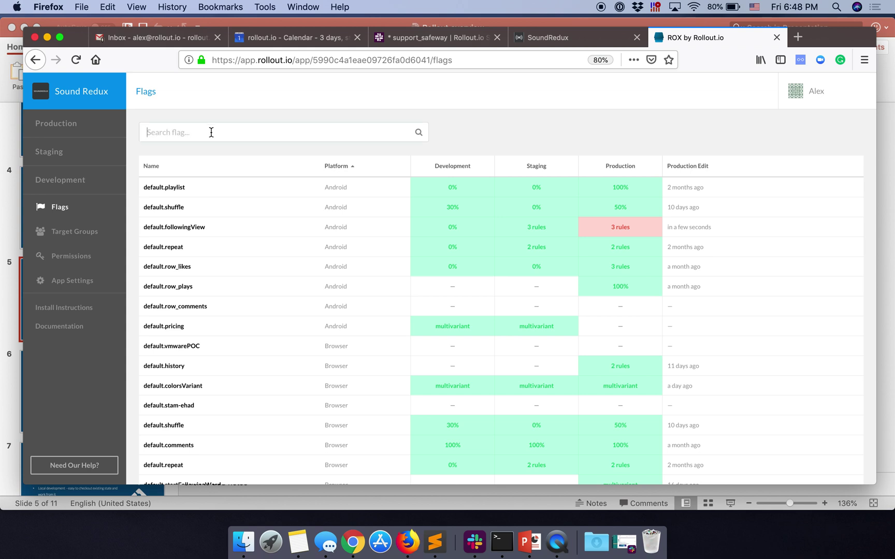
pyautogui.write('fo')
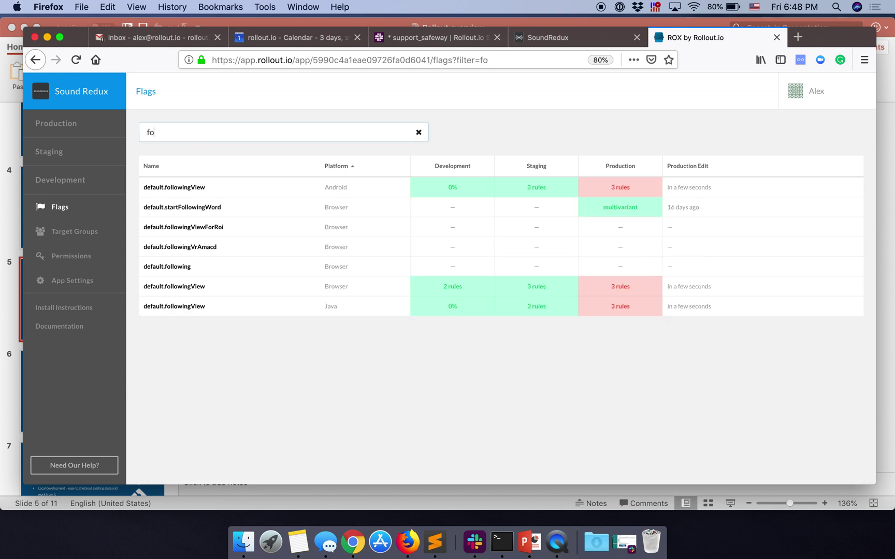
pyautogui.write('llowingview')
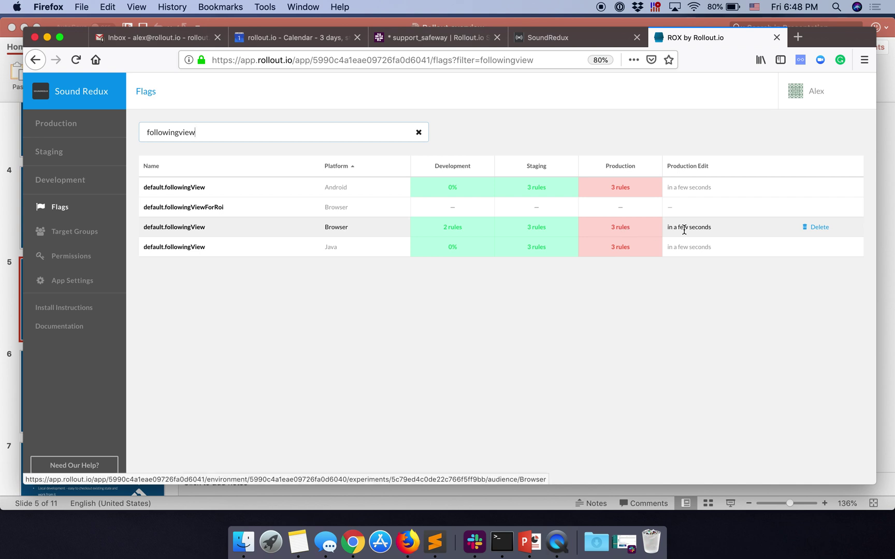
pyautogui.moveTo(693, 229)
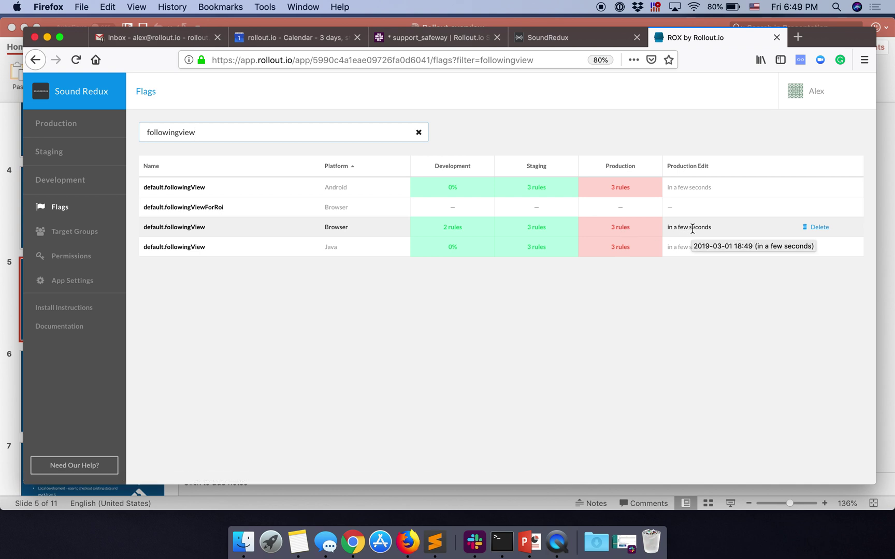
pyautogui.click(540, 230)
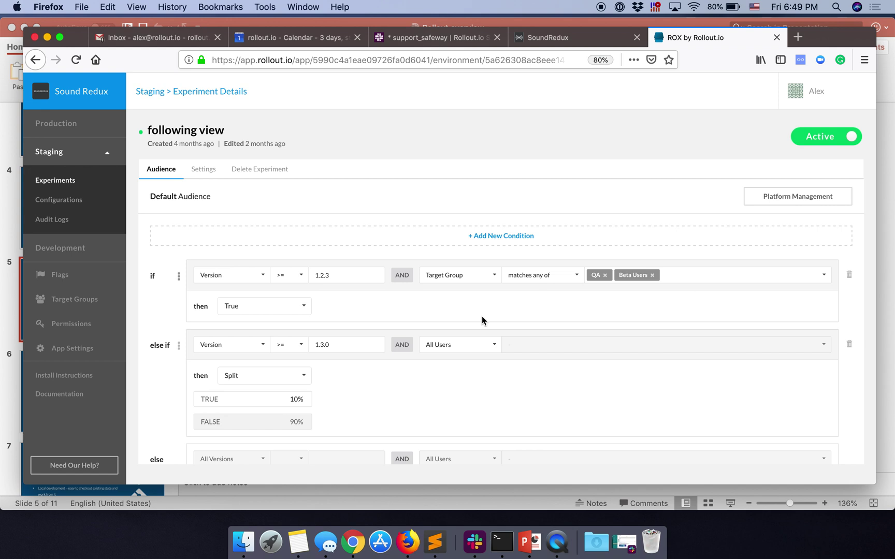
# Step: Visit Staging experiments, then switch to Production experiments where following view shows Killed
pyautogui.click(93, 145)
pyautogui.click(78, 125)
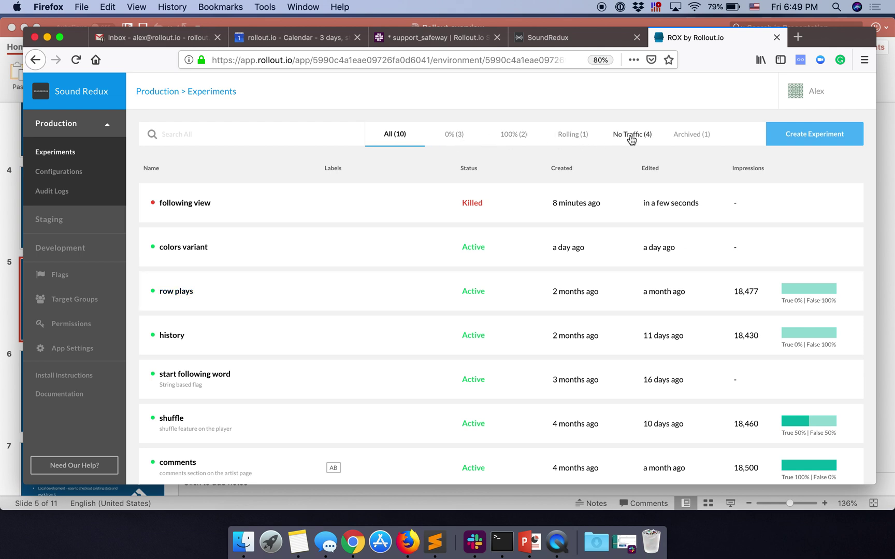
pyautogui.click(450, 138)
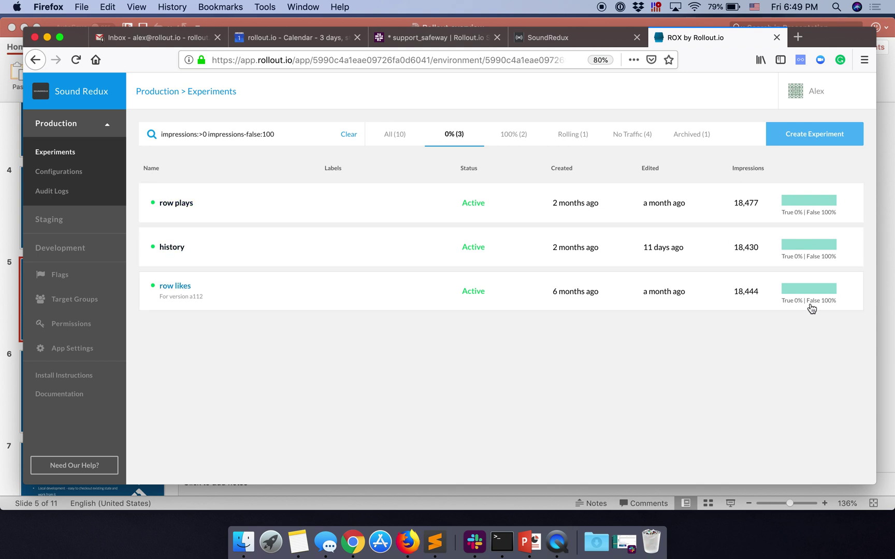
pyautogui.click(512, 136)
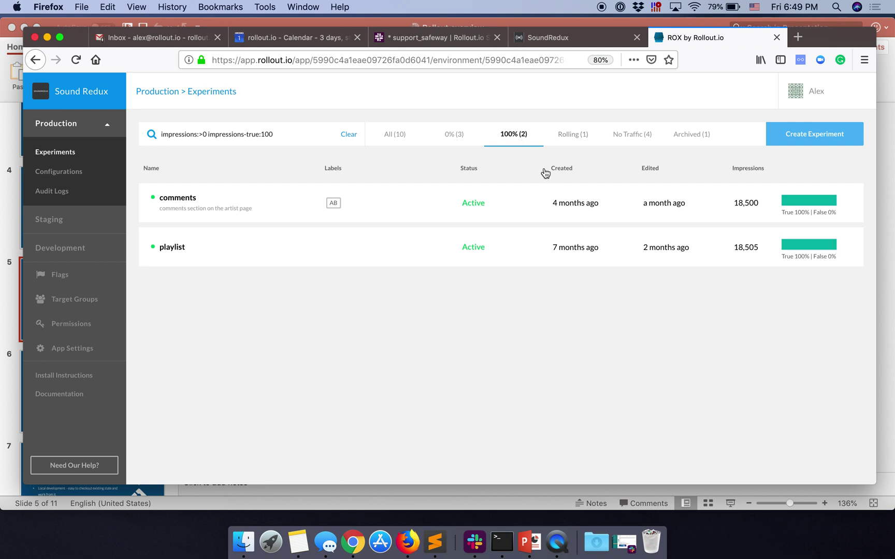
pyautogui.click(639, 134)
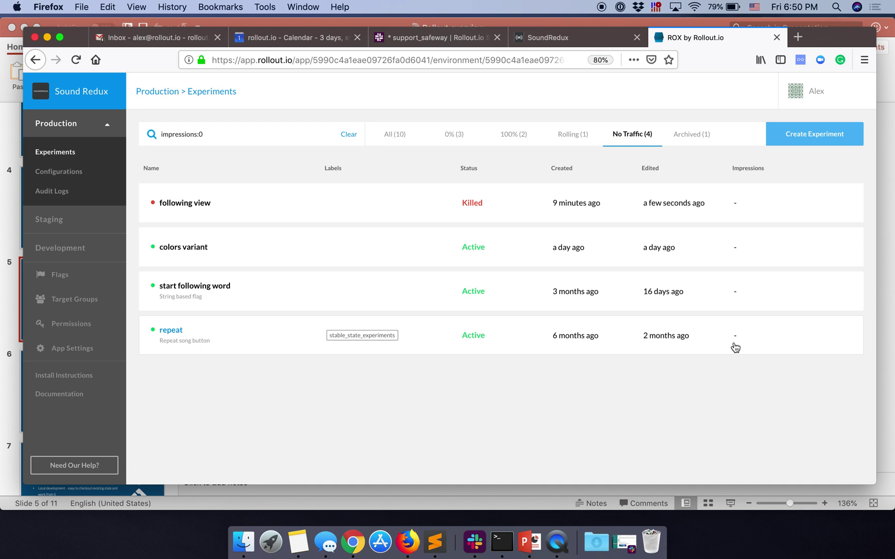
pyautogui.click(348, 135)
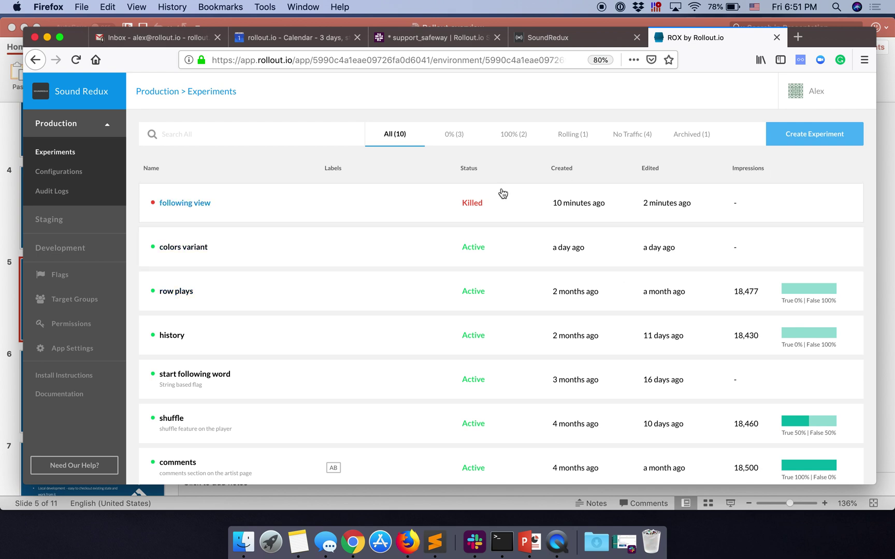
# Step: In following view, remove the colorsVariant condition and set the target groups to a 10% True split
pyautogui.click(421, 207)
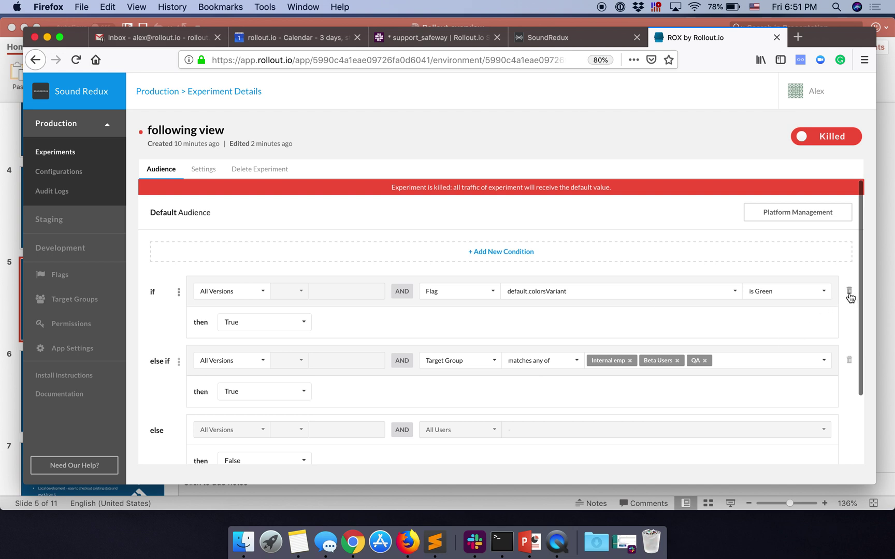
pyautogui.click(849, 293)
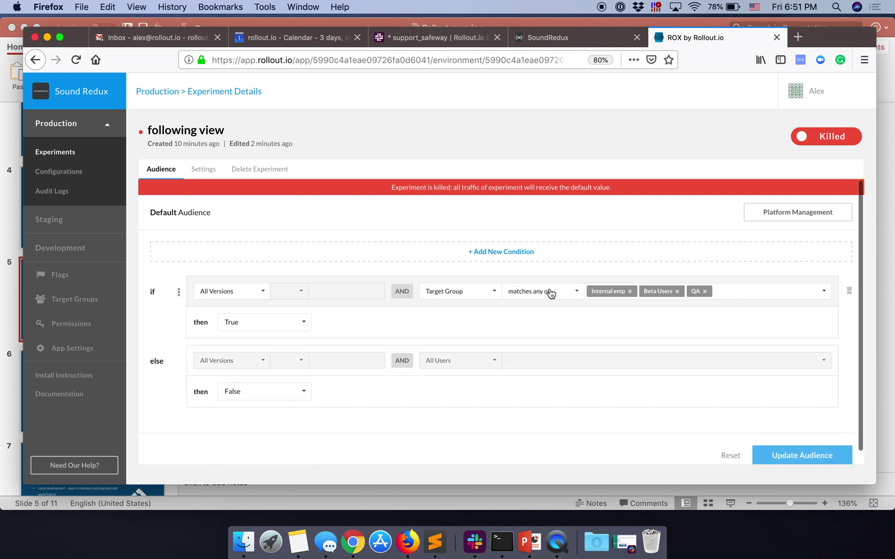
pyautogui.click(277, 321)
pyautogui.click(243, 376)
pyautogui.click(270, 344)
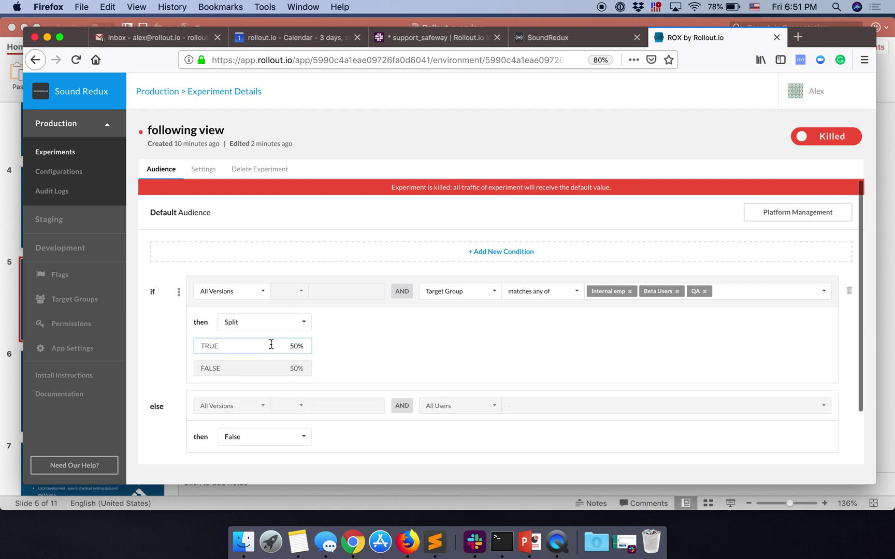
pyautogui.write('15')
pyautogui.press('BackSpace')
pyautogui.scroll(-2, 511, 338)
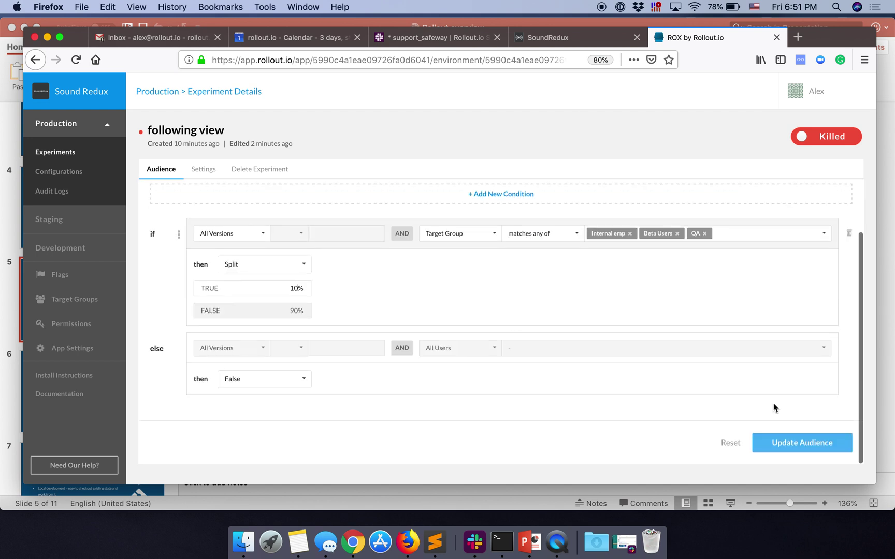
# Step: Save the audience, confirm reactivating following view, and return to the experiments list
pyautogui.click(797, 444)
pyautogui.click(548, 396)
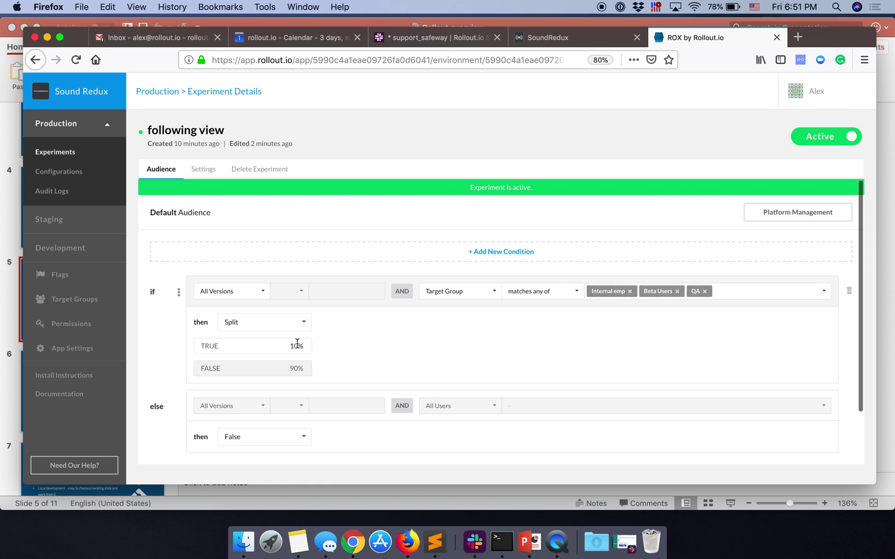
pyautogui.scroll(-2, 564, 383)
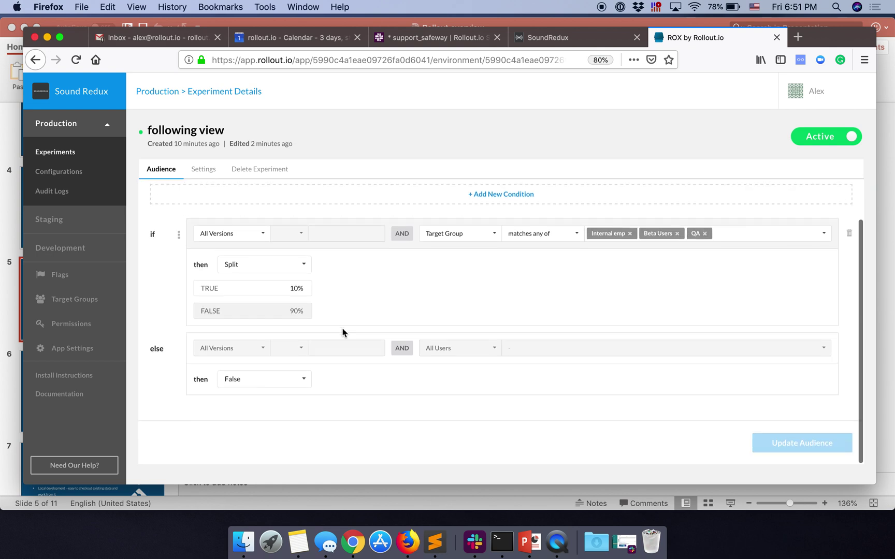
pyautogui.click(73, 152)
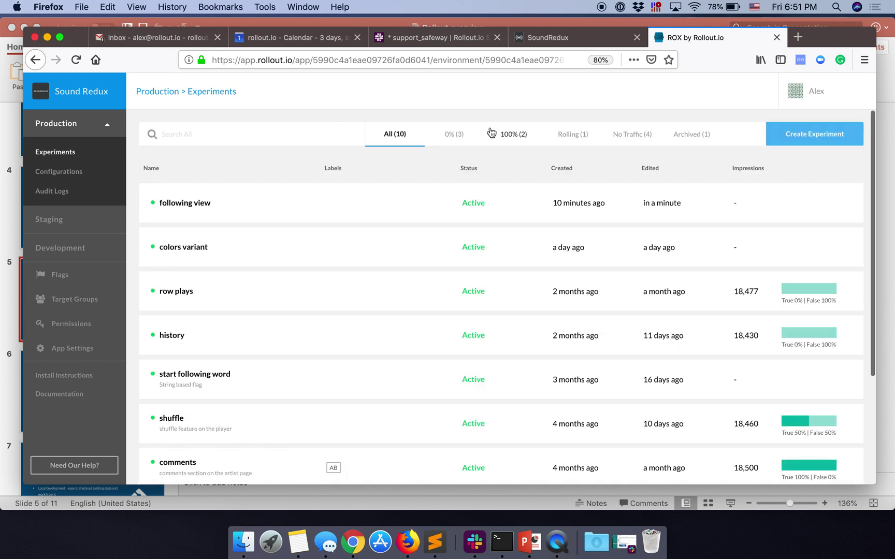
# Step: Load the sound-redux-cac GitHub repository in a new tab from the 'git' address suggestion
pyautogui.click(448, 202)
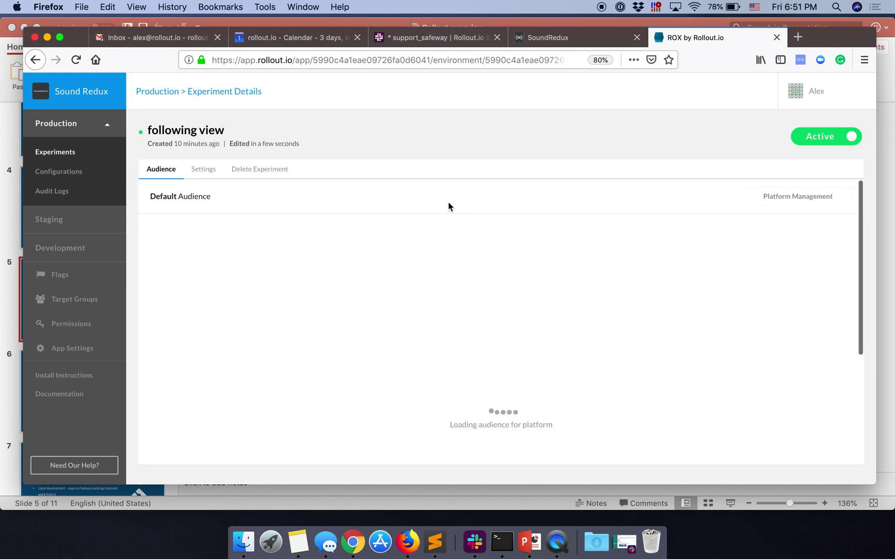
pyautogui.click(800, 39)
pyautogui.write('github')
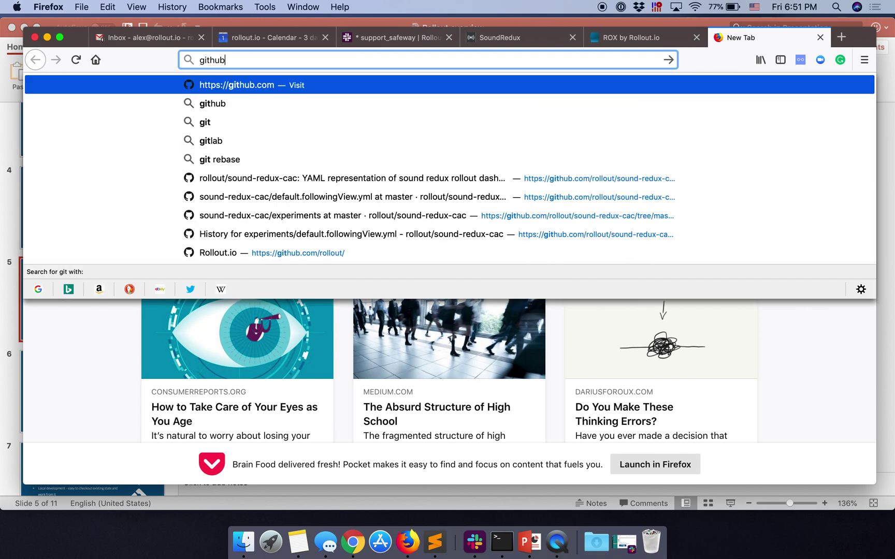
pyautogui.press('Down')
pyautogui.press('Down')
pyautogui.press('Down')
pyautogui.press('Down')
pyautogui.press('Down')
pyautogui.press('Return')
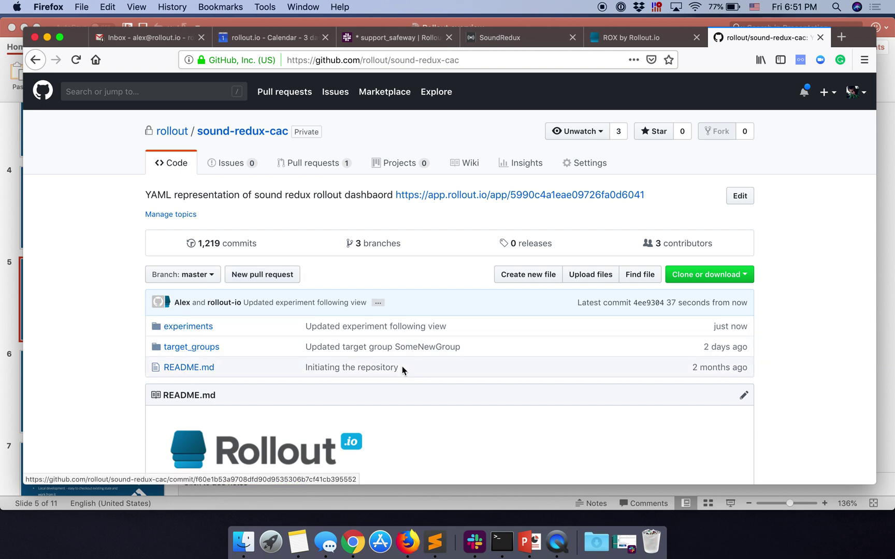
pyautogui.scroll(-4, 402, 366)
pyautogui.scroll(-3, 402, 366)
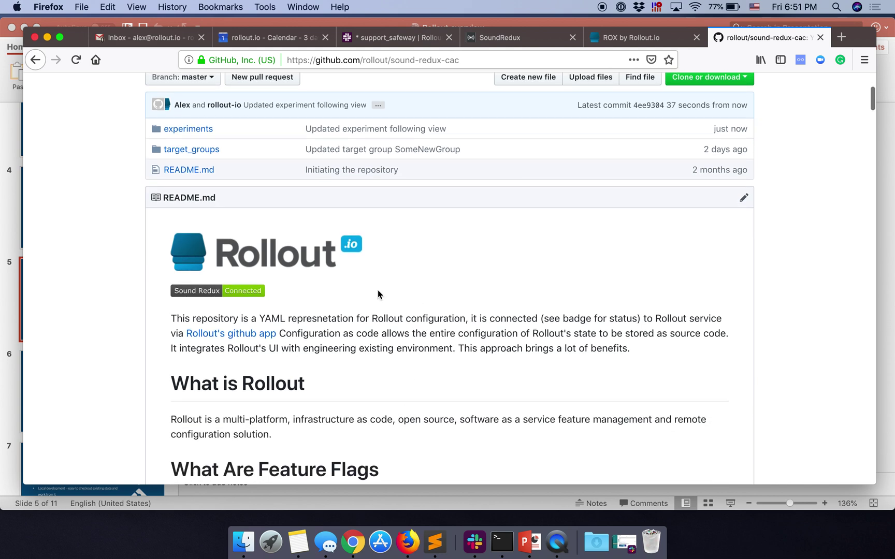
pyautogui.scroll(-2, 419, 371)
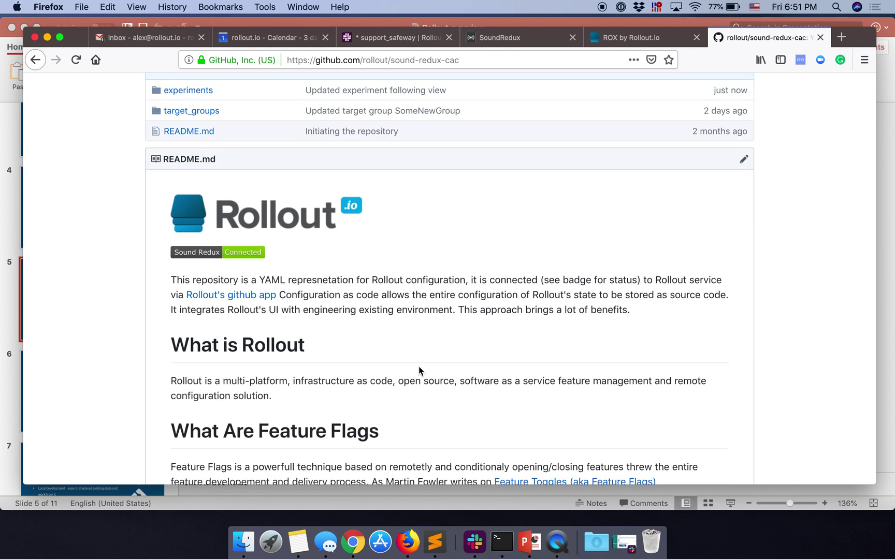
pyautogui.scroll(-6, 419, 366)
pyautogui.scroll(15, 418, 366)
pyautogui.scroll(1, 419, 371)
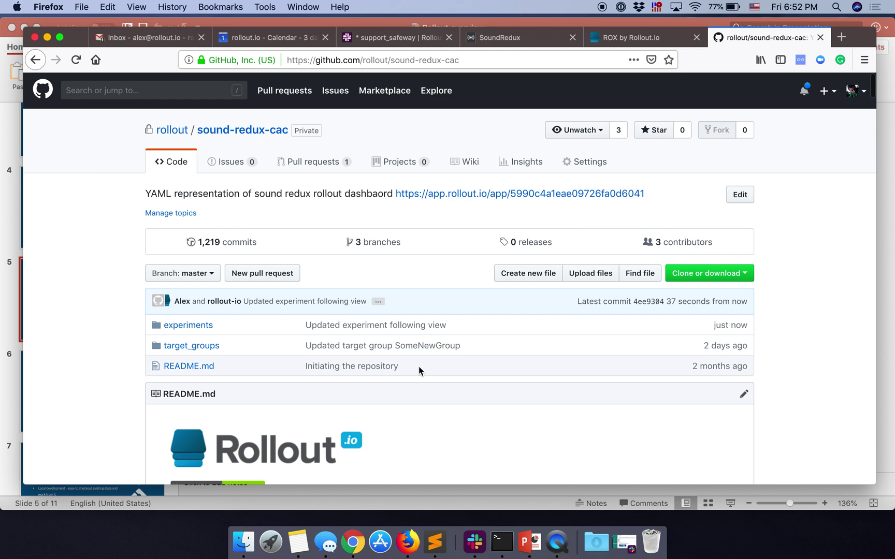
# Step: Open experiments/default.followingView.yml and highlight the 'following view' name and 'default.followingView' flag lines
pyautogui.click(189, 325)
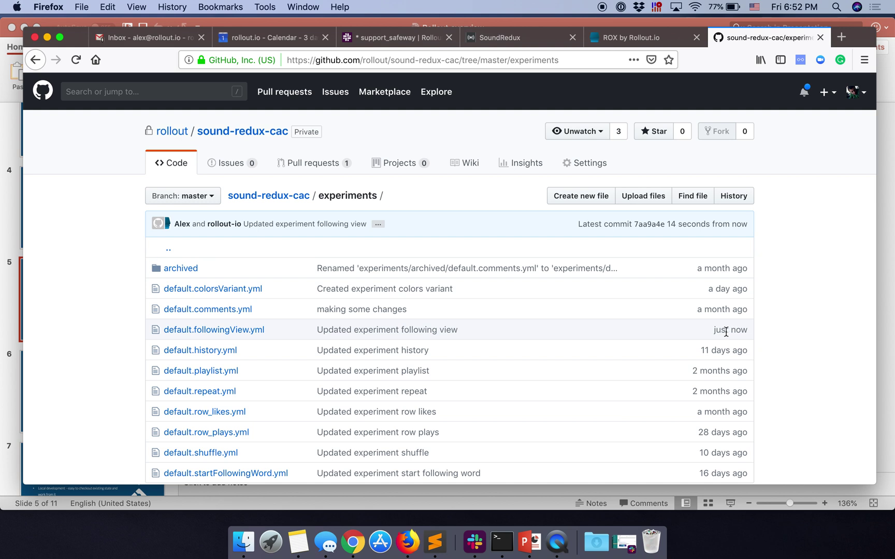
pyautogui.click(256, 330)
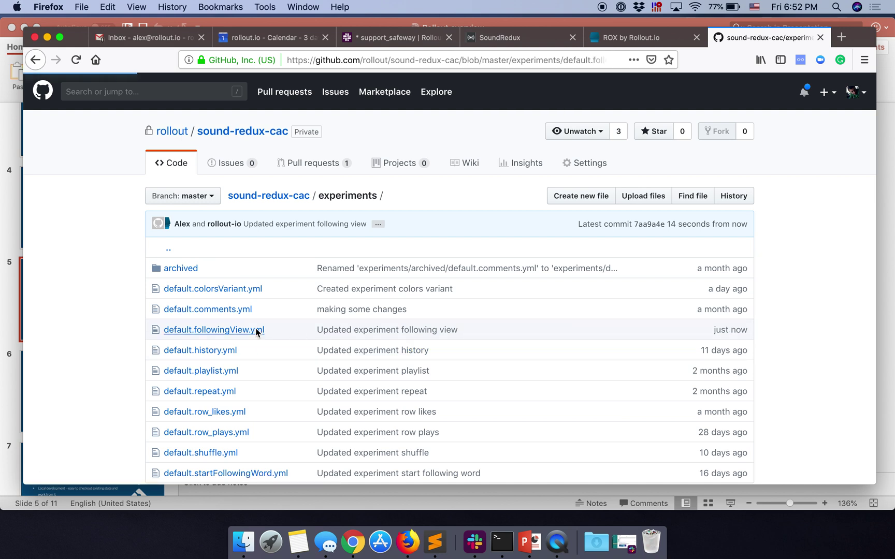
pyautogui.scroll(-1, 292, 421)
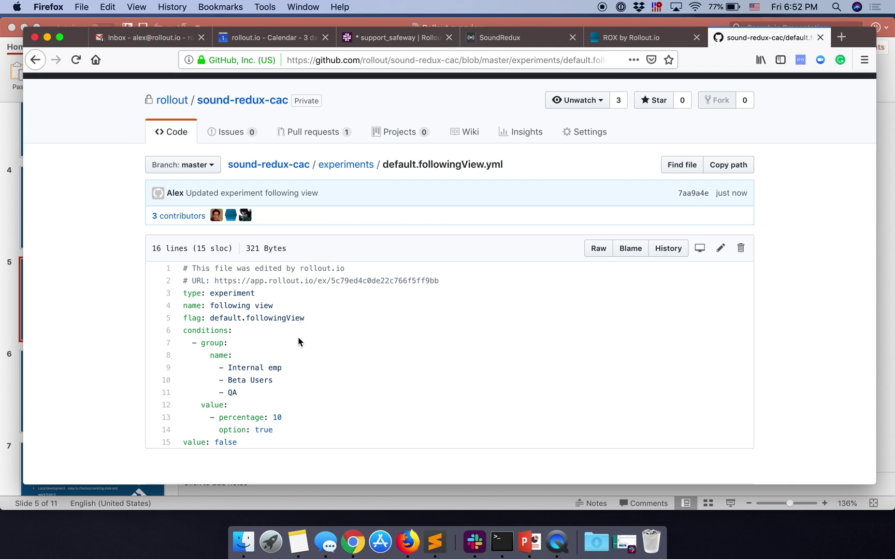
pyautogui.doubleClick(227, 294)
pyautogui.moveTo(213, 306); pyautogui.dragTo(290, 310)
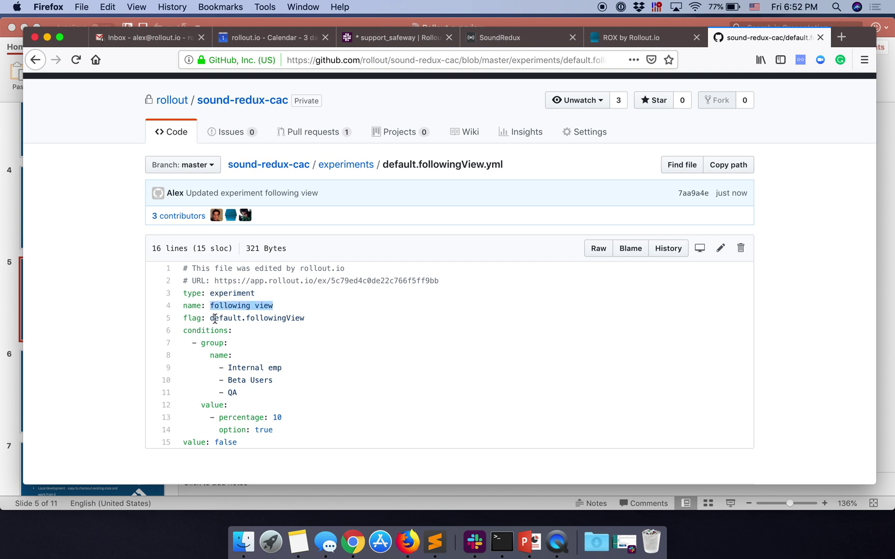
pyautogui.moveTo(214, 316); pyautogui.dragTo(300, 316)
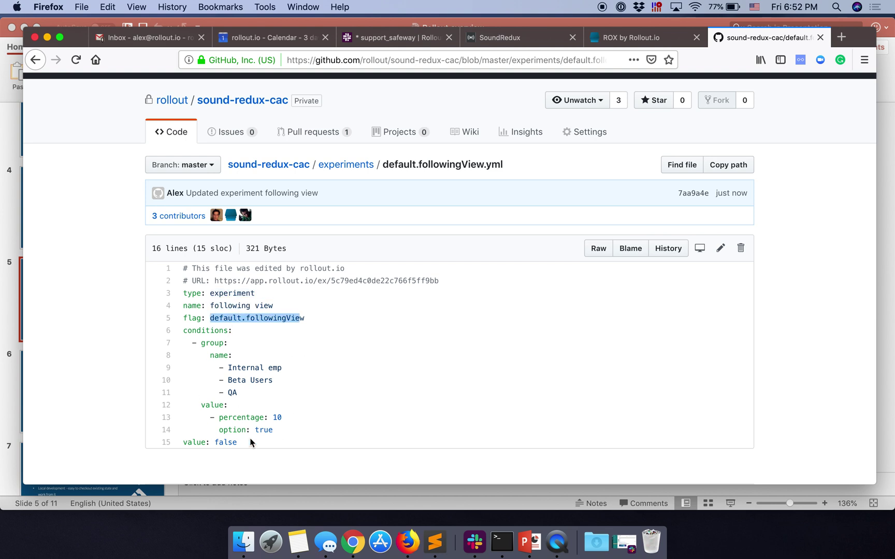
pyautogui.scroll(-1, 501, 385)
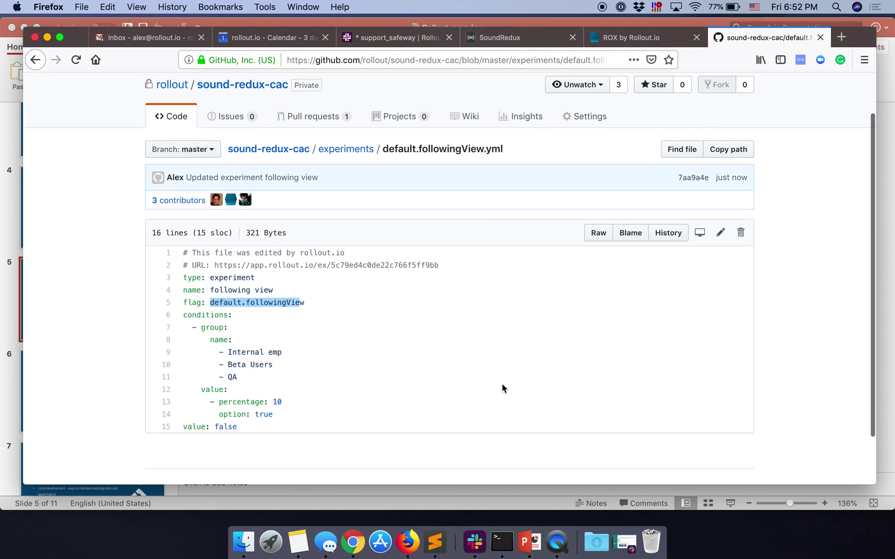
# Step: Edit default.followingView.yml, changing the line-13 percentage from 10 to 65
pyautogui.click(720, 232)
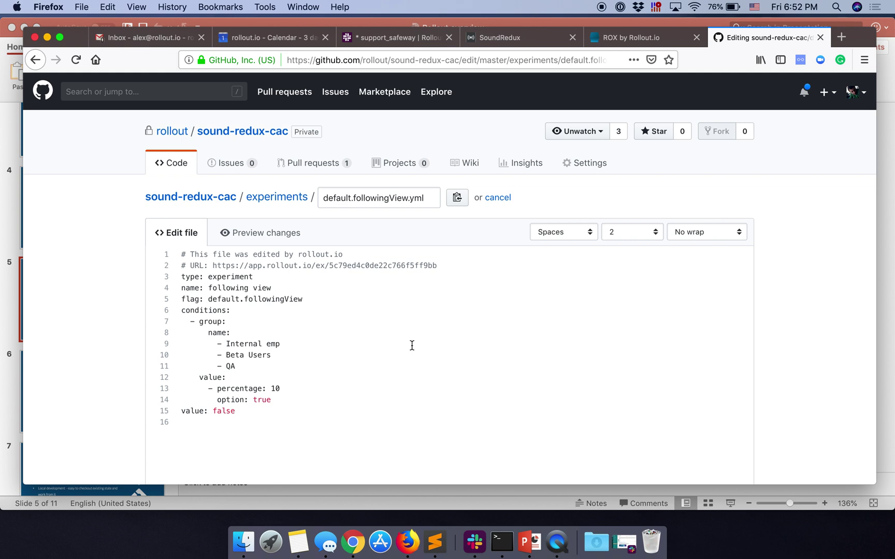
pyautogui.scroll(-2, 355, 354)
pyautogui.click(300, 342)
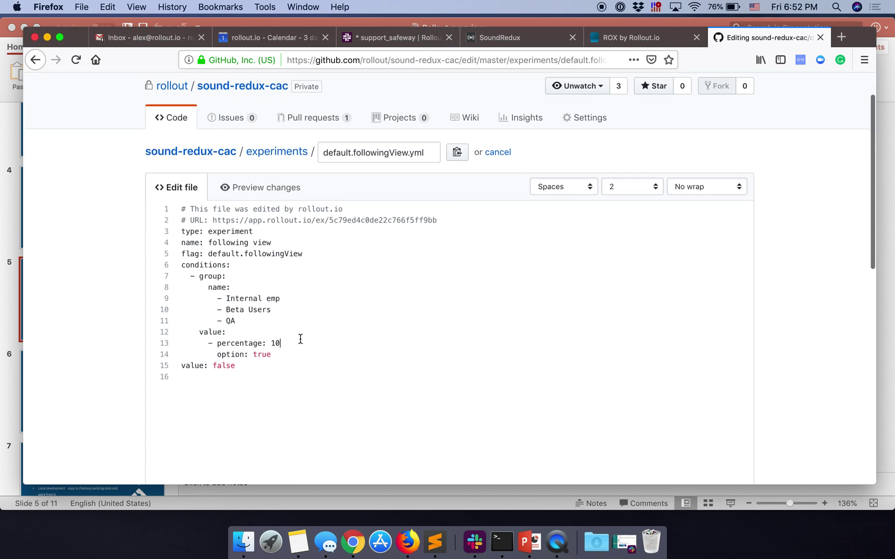
pyautogui.click(270, 343)
pyautogui.hotkey('alt', 'shift', 'Right')
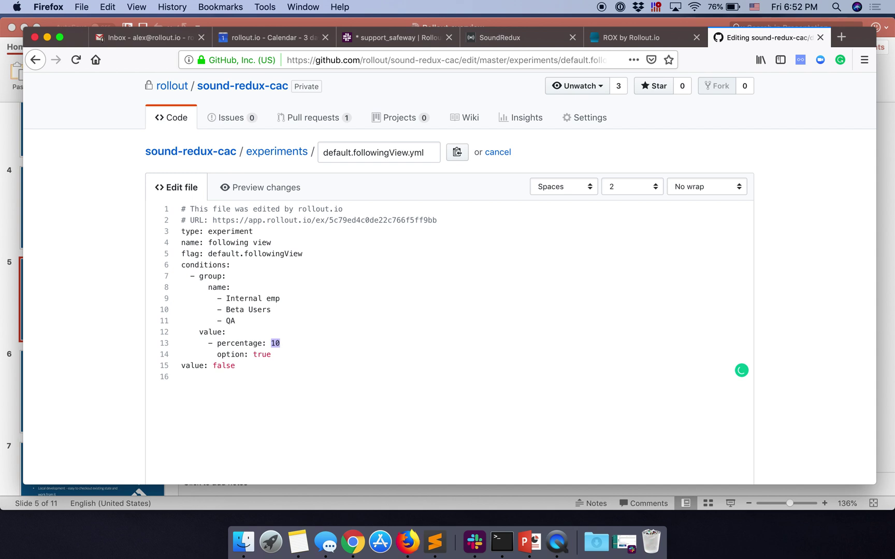
pyautogui.write('80')
pyautogui.scroll(-10, 513, 377)
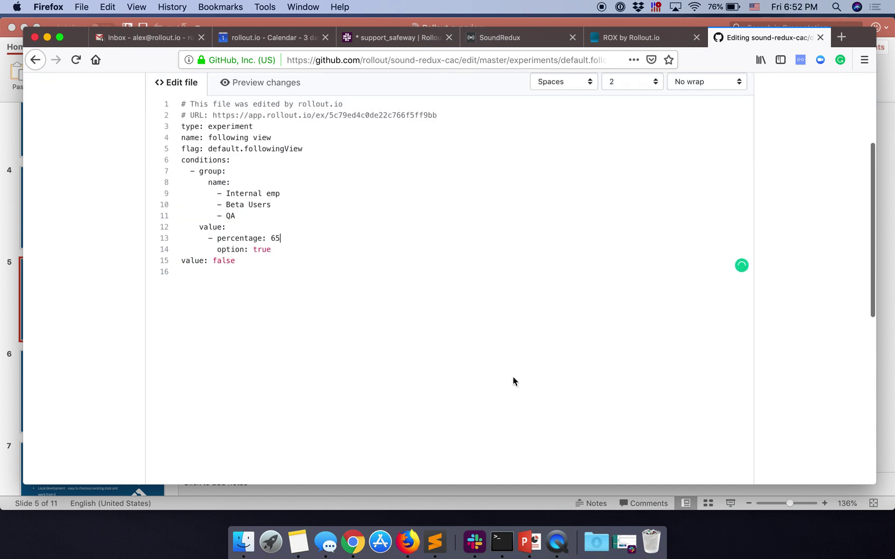
# Step: Commit the change to master with description 'Some message' and return to the Rollout tab
pyautogui.click(512, 379)
pyautogui.write('Some ')
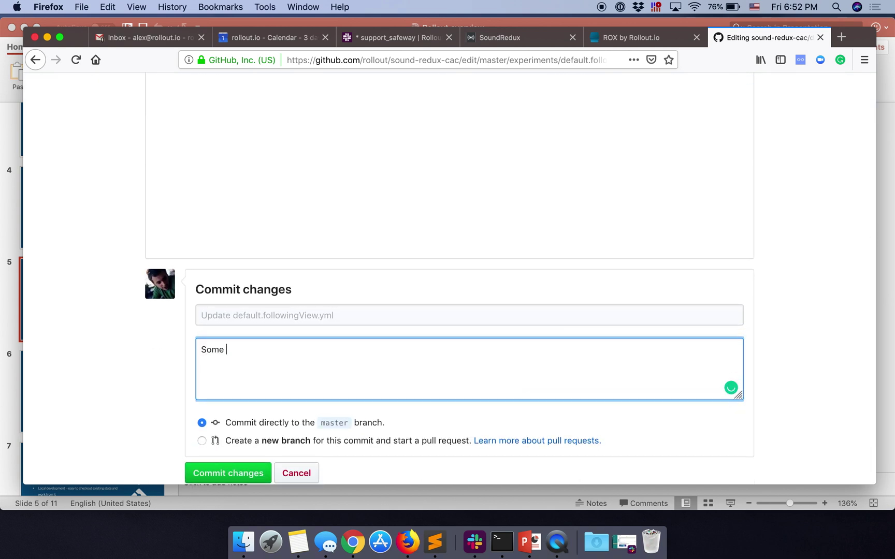
pyautogui.write('message')
pyautogui.click(253, 472)
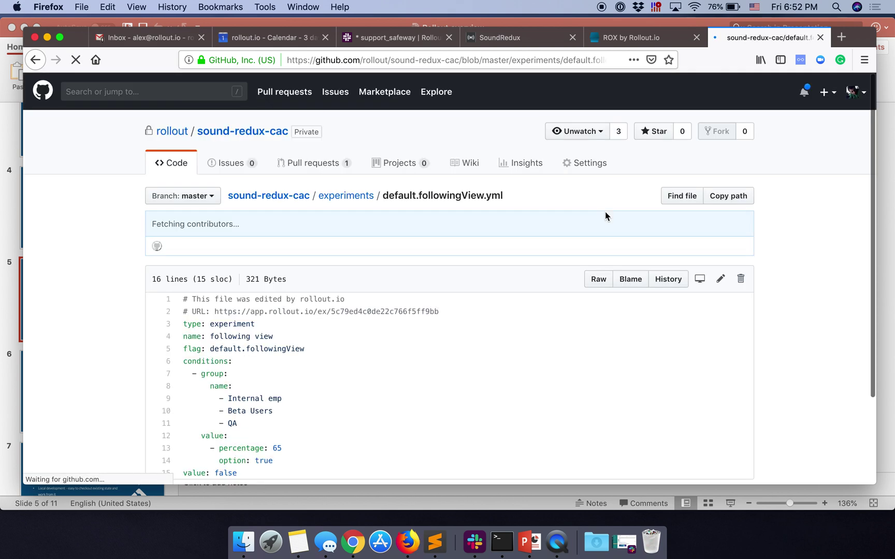
pyautogui.scroll(-1, 498, 362)
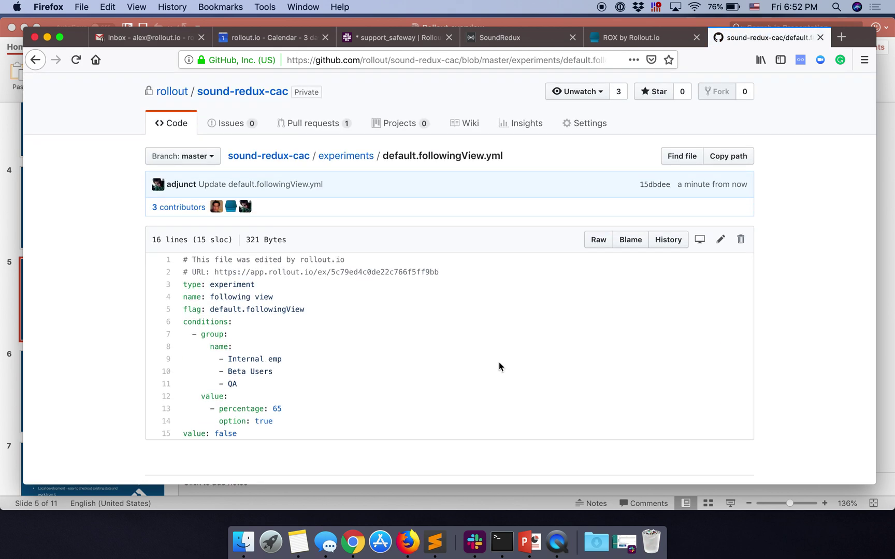
pyautogui.click(660, 45)
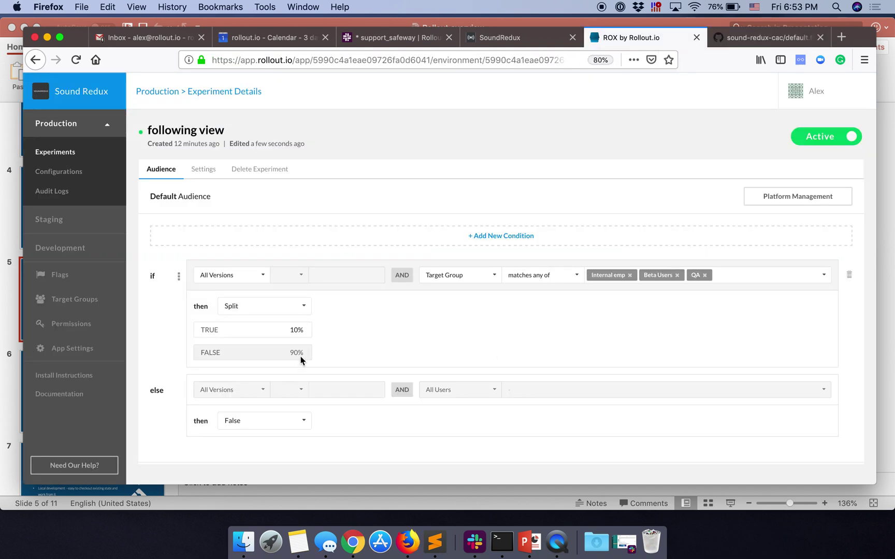
# Step: Reopen following view in Rollout to verify the 65% True / 35% False split, then return to GitHub
pyautogui.click(66, 152)
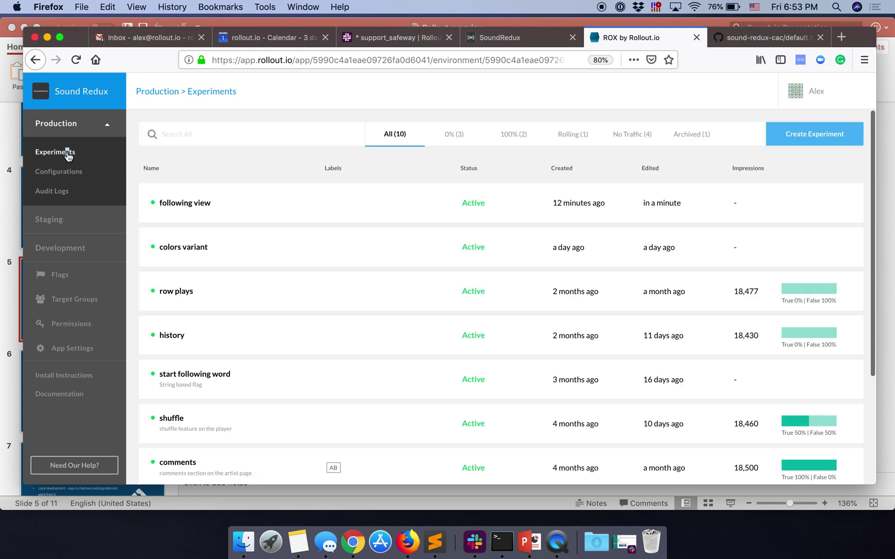
pyautogui.click(271, 205)
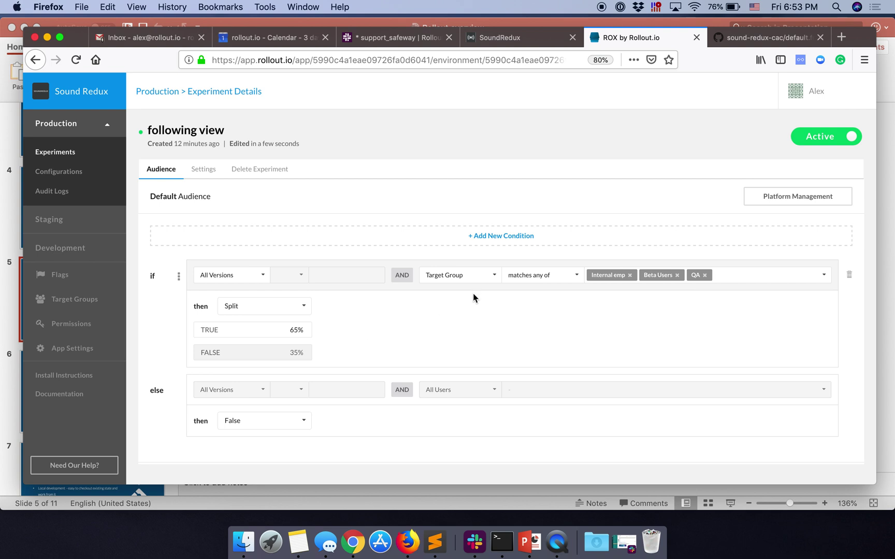
pyautogui.click(762, 43)
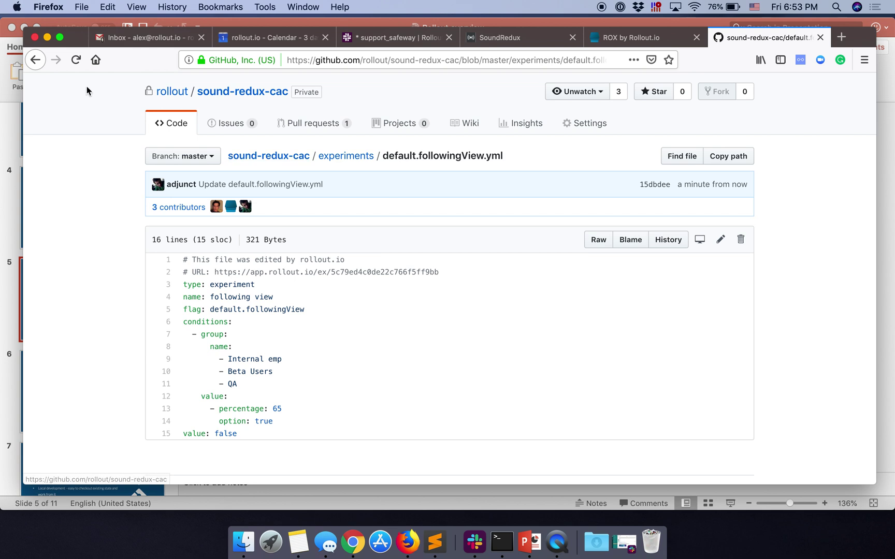
# Step: Browse the file's commit history and the repo's branch list, then return to following view's 65/35 split
pyautogui.click(667, 247)
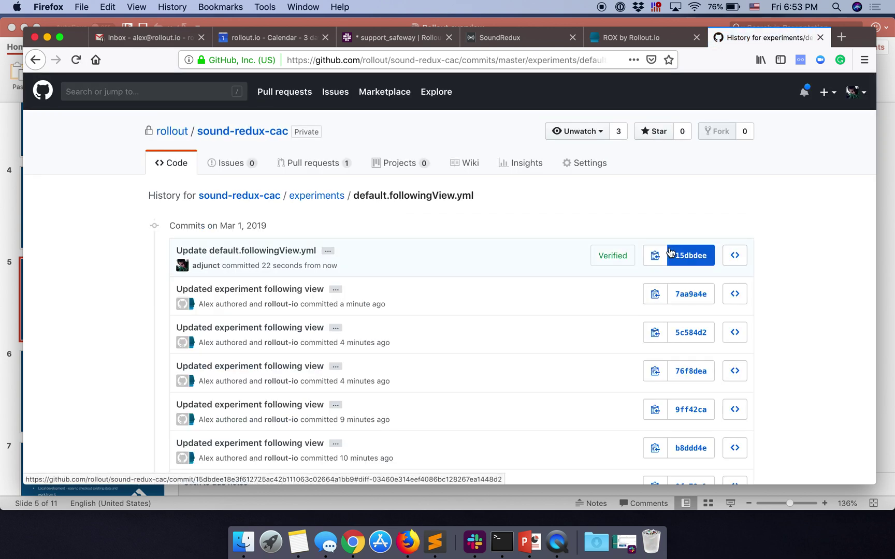
pyautogui.click(249, 131)
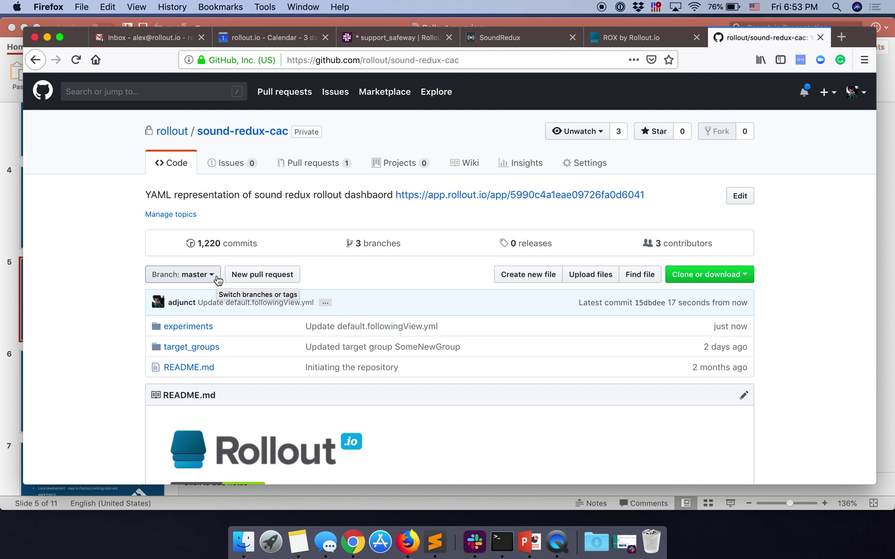
pyautogui.click(619, 41)
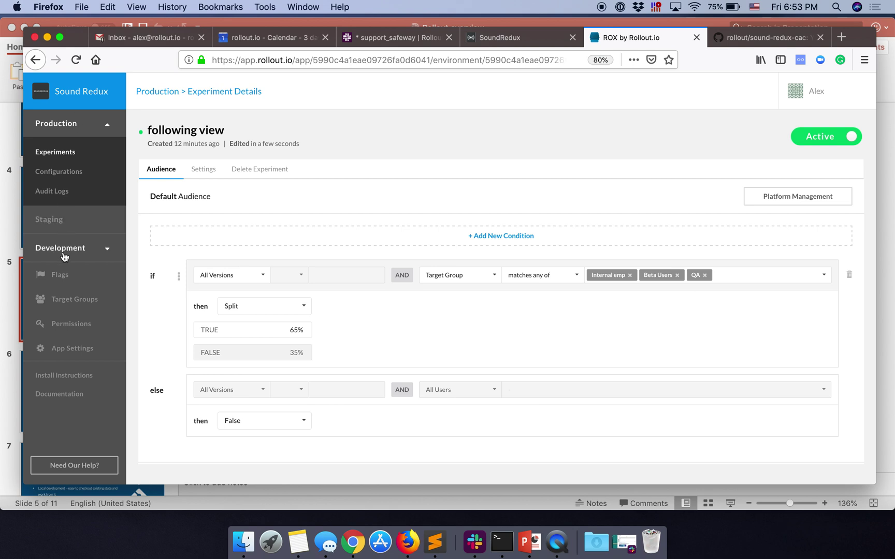
pyautogui.click(737, 42)
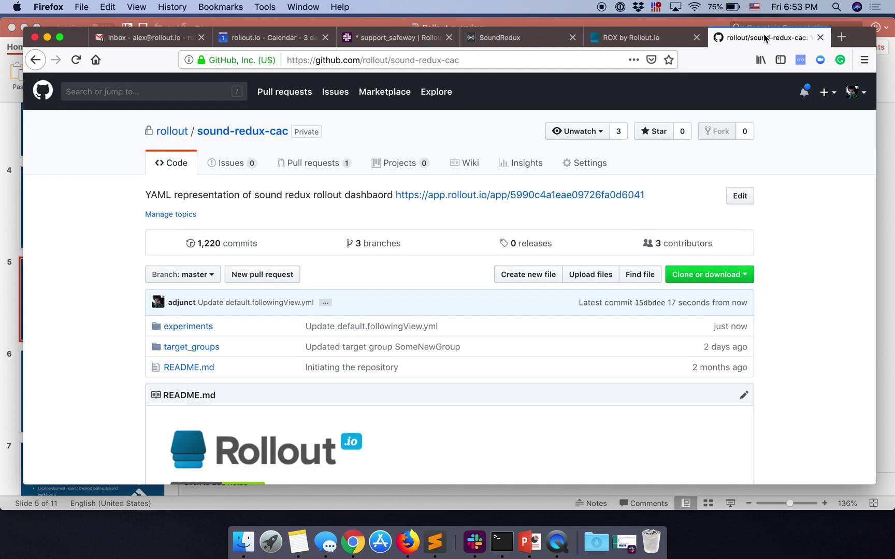
pyautogui.click(215, 276)
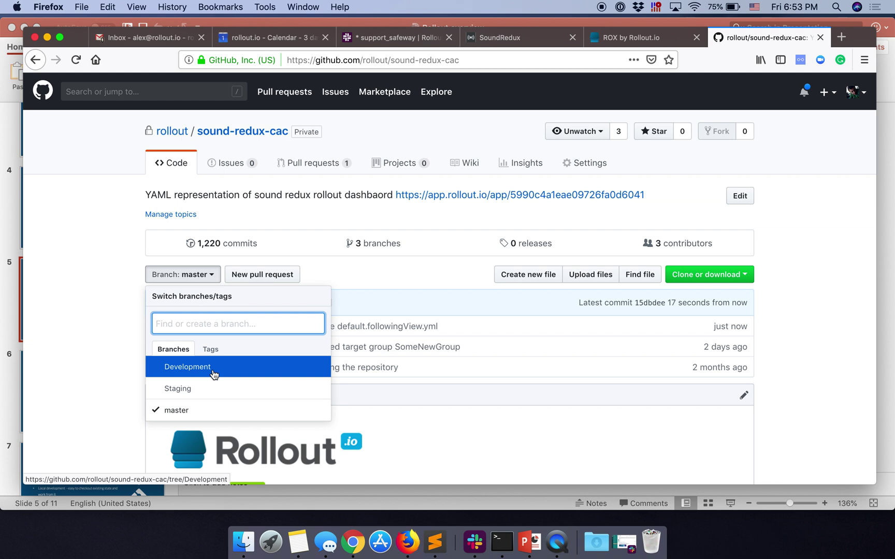
pyautogui.click(799, 246)
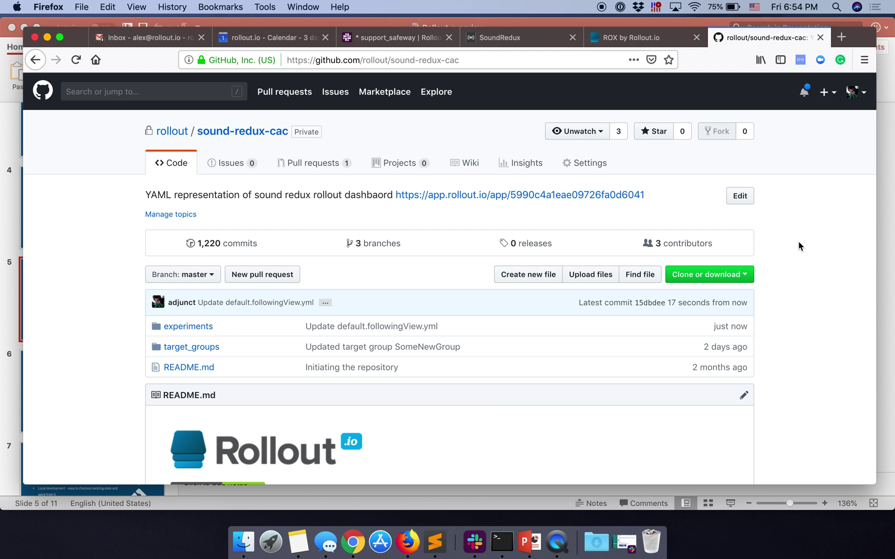
pyautogui.click(663, 37)
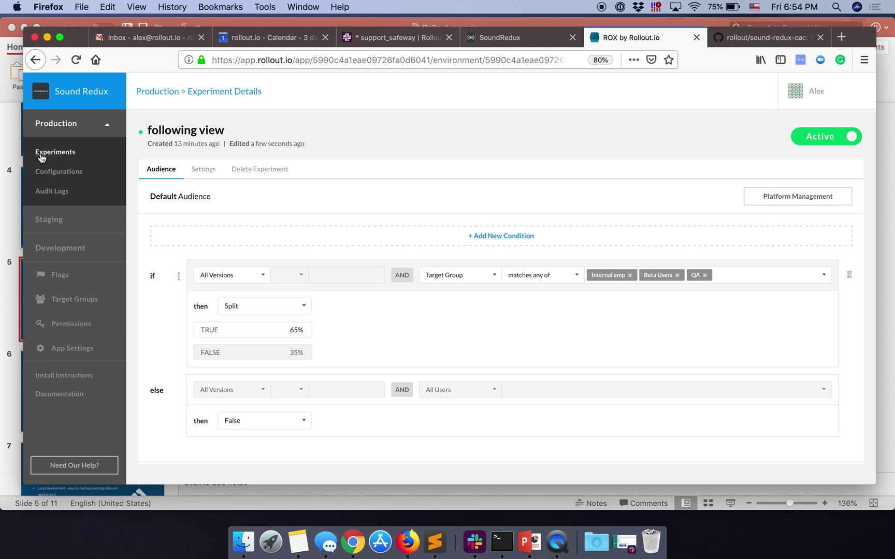
# Step: Inspect a SoundRedux user's Development, Staging and Production permissions without saving, then return to Production experiments
pyautogui.click(41, 157)
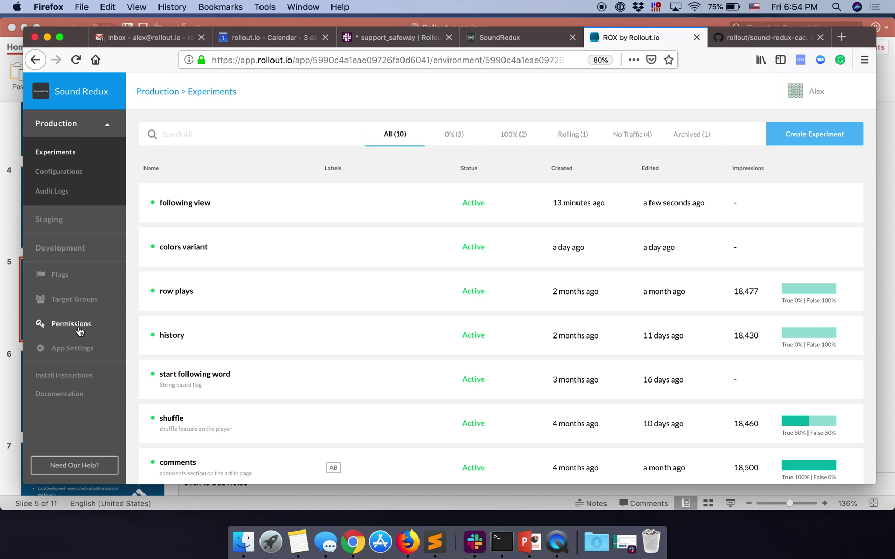
pyautogui.click(75, 324)
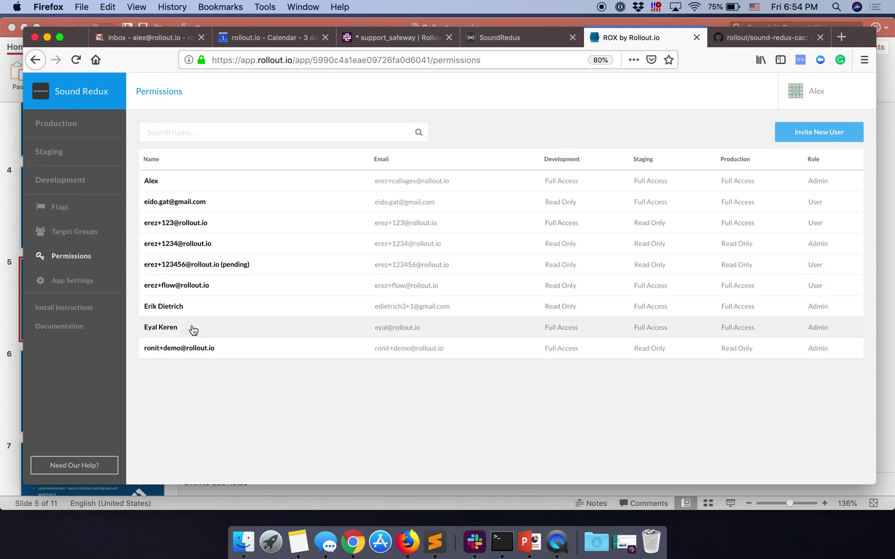
pyautogui.click(299, 208)
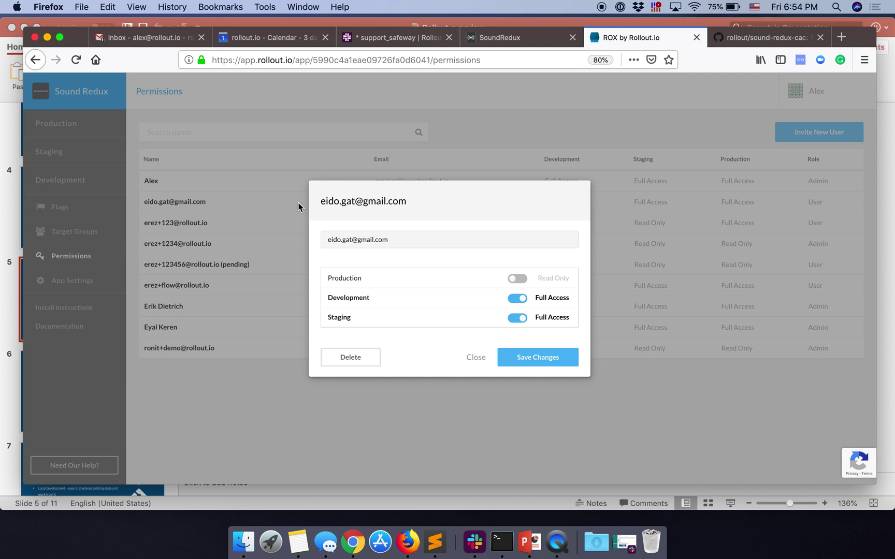
pyautogui.click(477, 361)
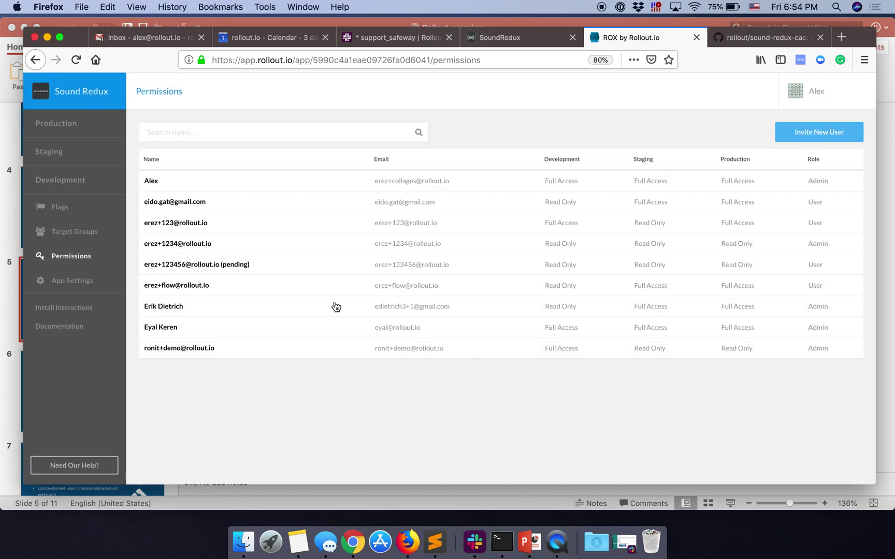
pyautogui.click(69, 124)
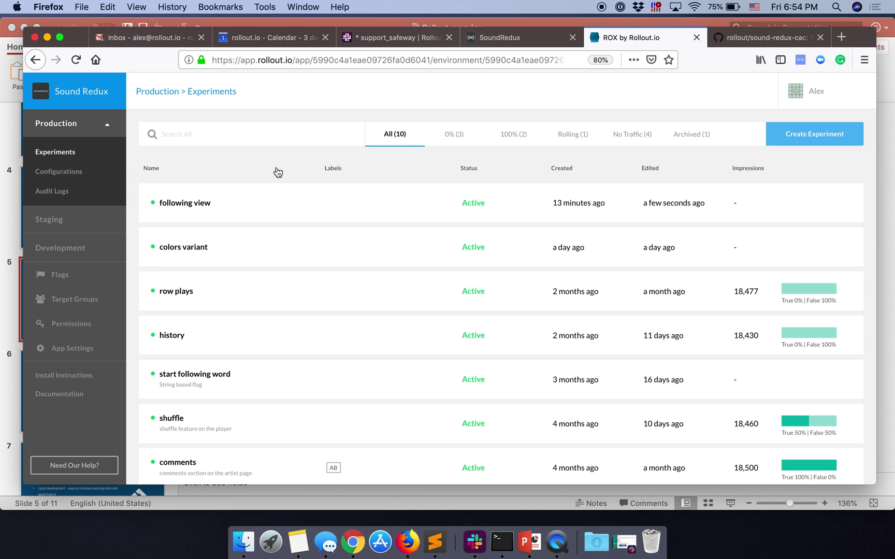